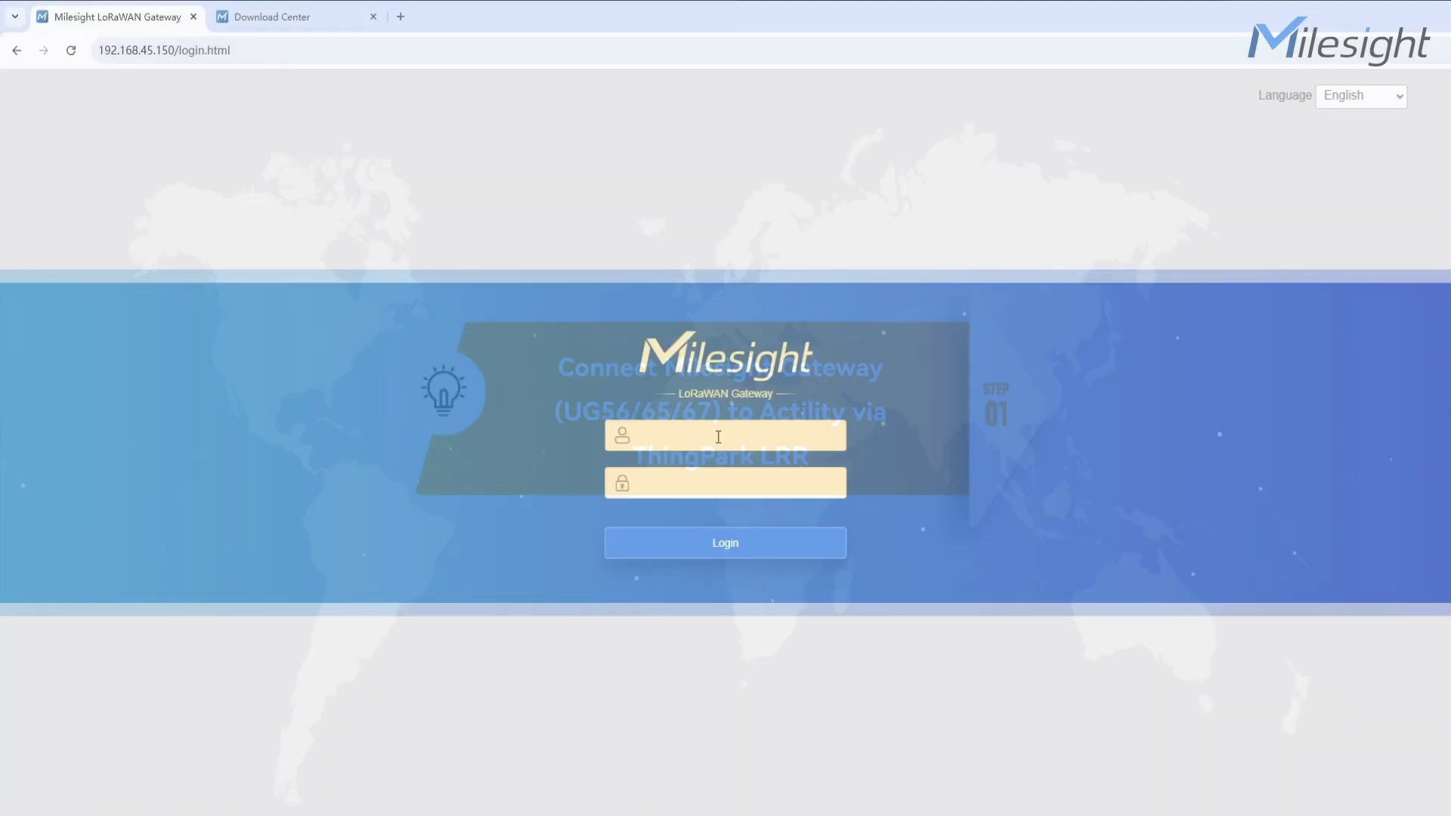
# Sign in to the gateway and ping google.com, confirming 4 of 4 packets received
pyautogui.write('admin')
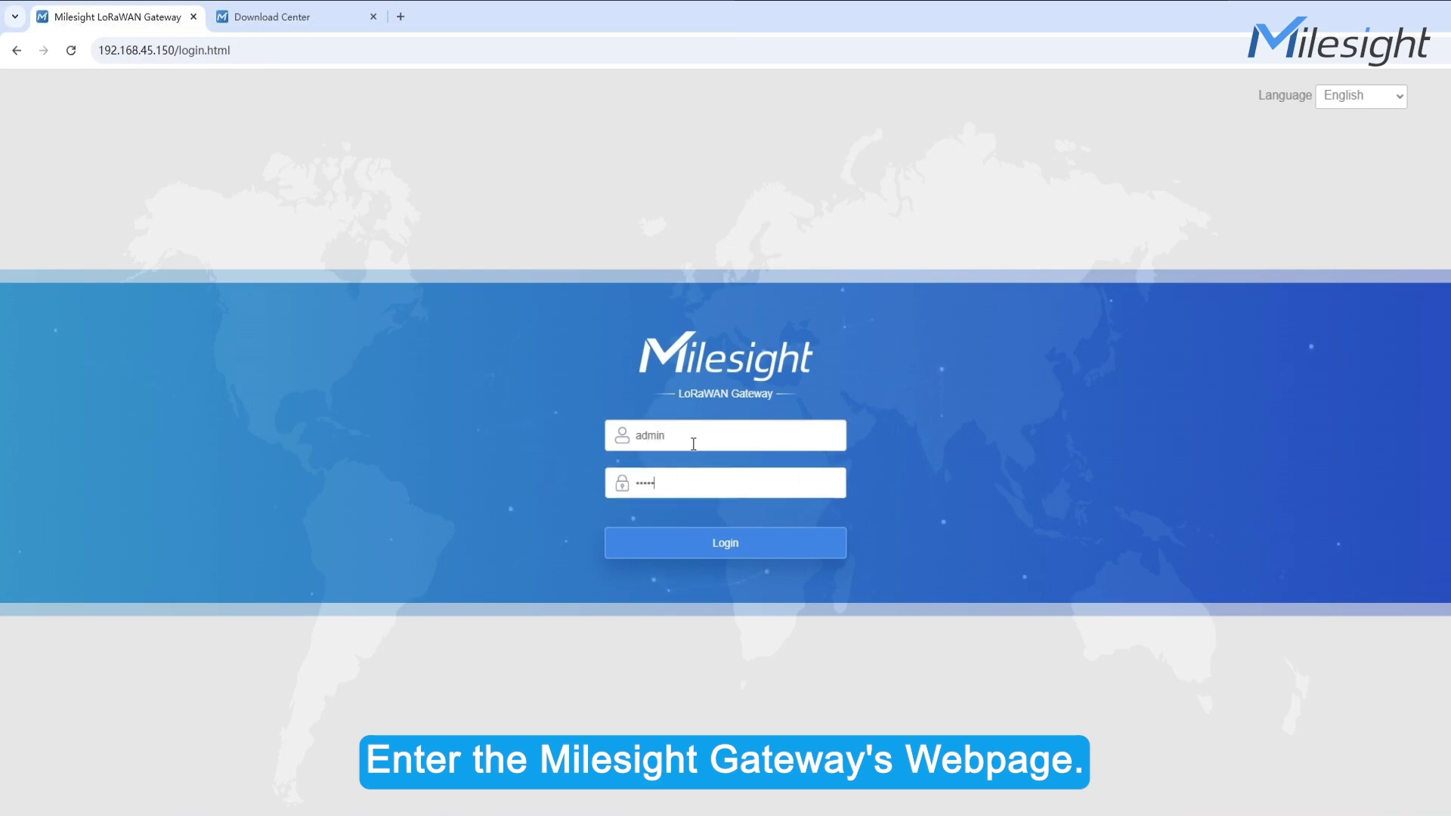
pyautogui.press('Return')
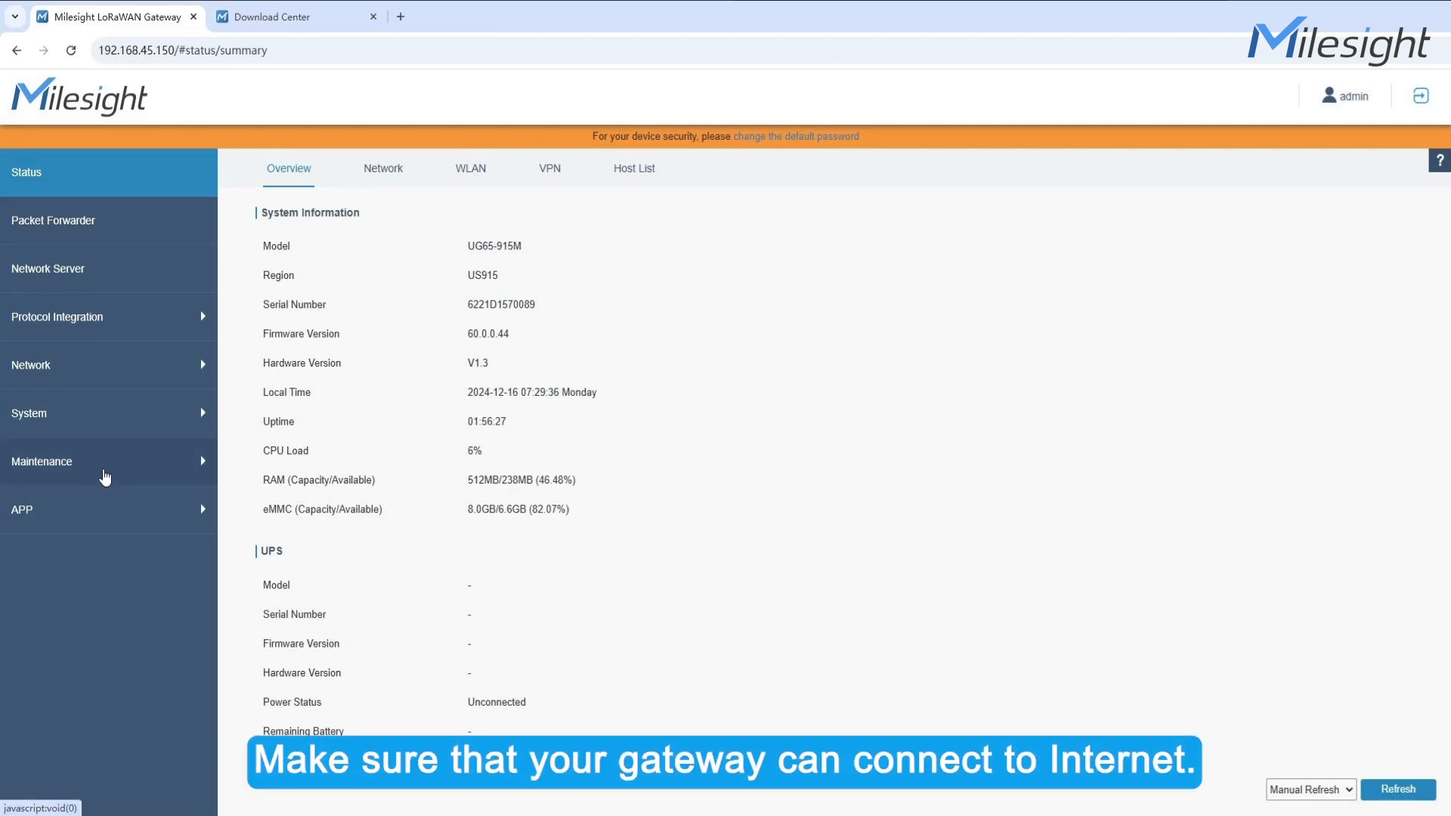
pyautogui.click(104, 474)
pyautogui.click(98, 517)
pyautogui.click(477, 248)
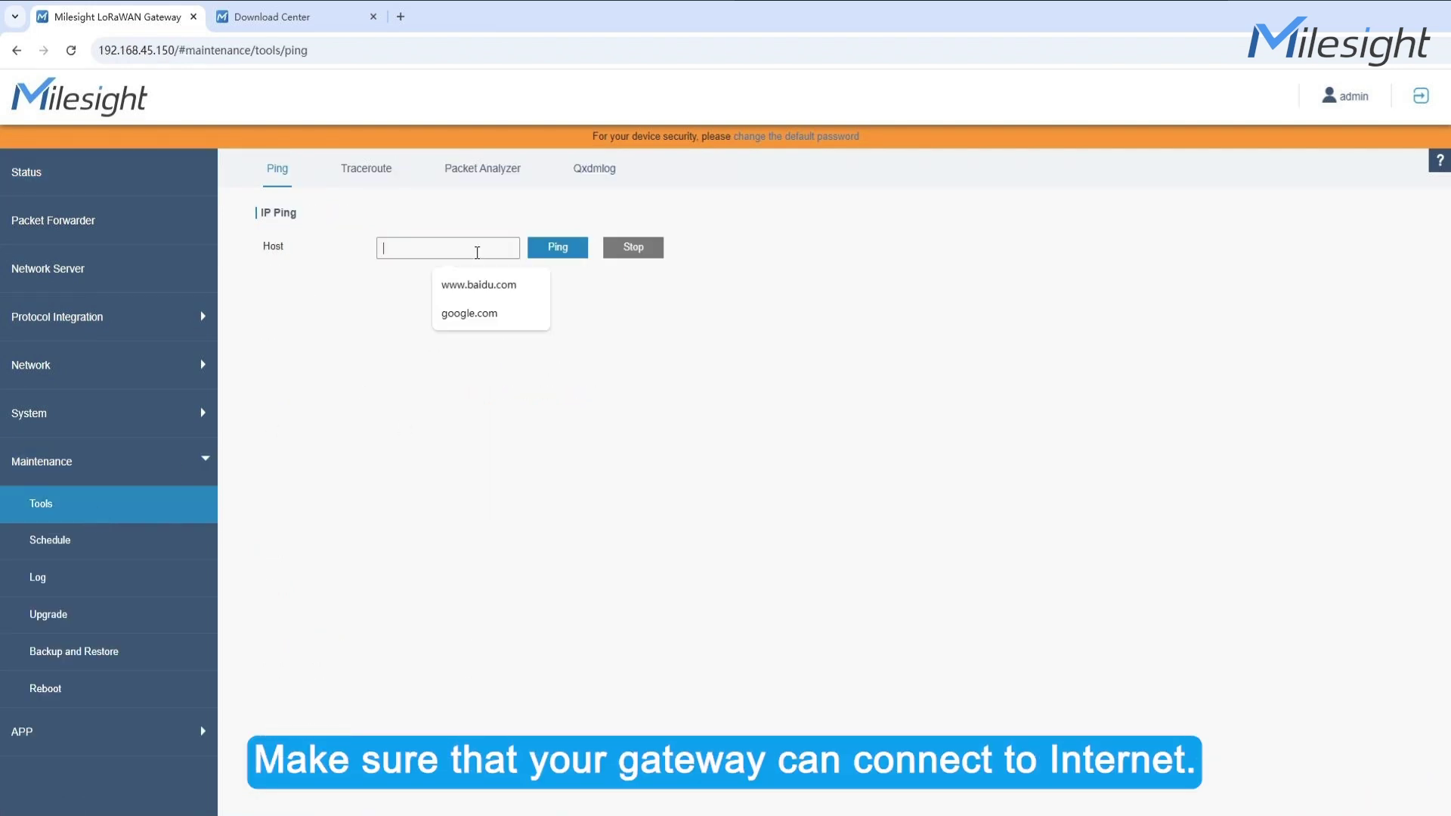
pyautogui.click(484, 313)
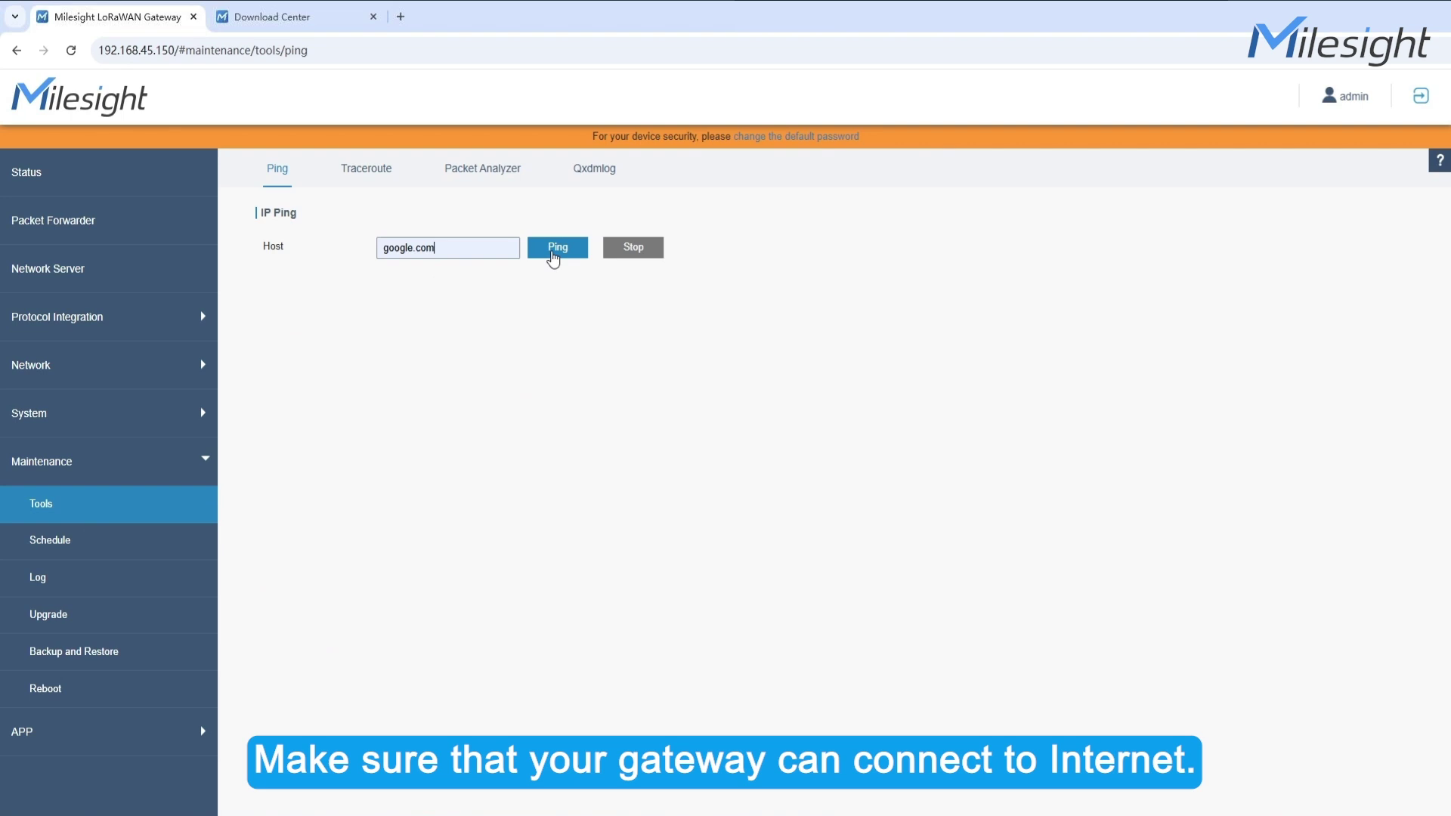
pyautogui.click(553, 255)
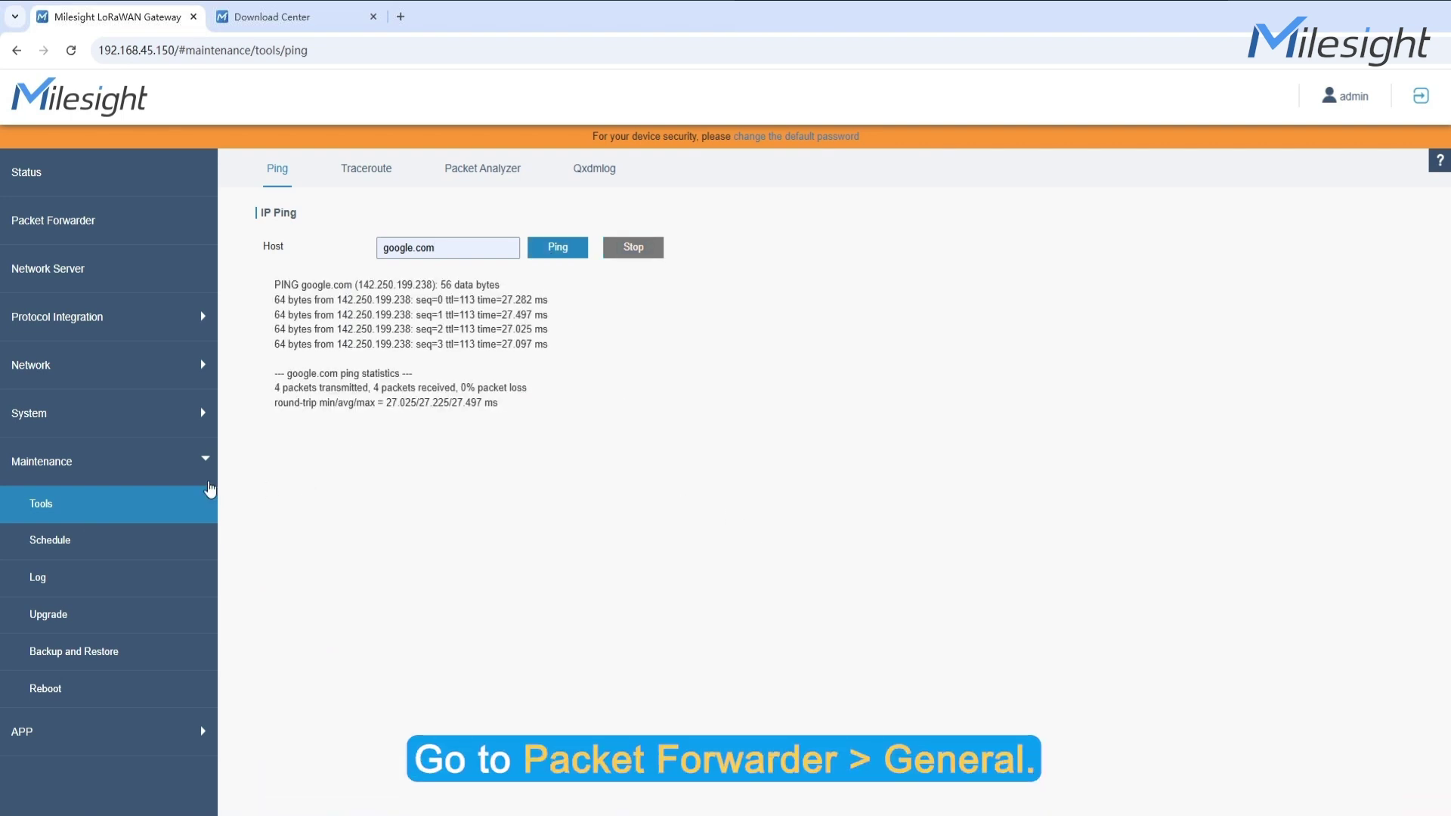
# Disable the Embedded NS destination in Packet Forwarder > General
pyautogui.click(100, 229)
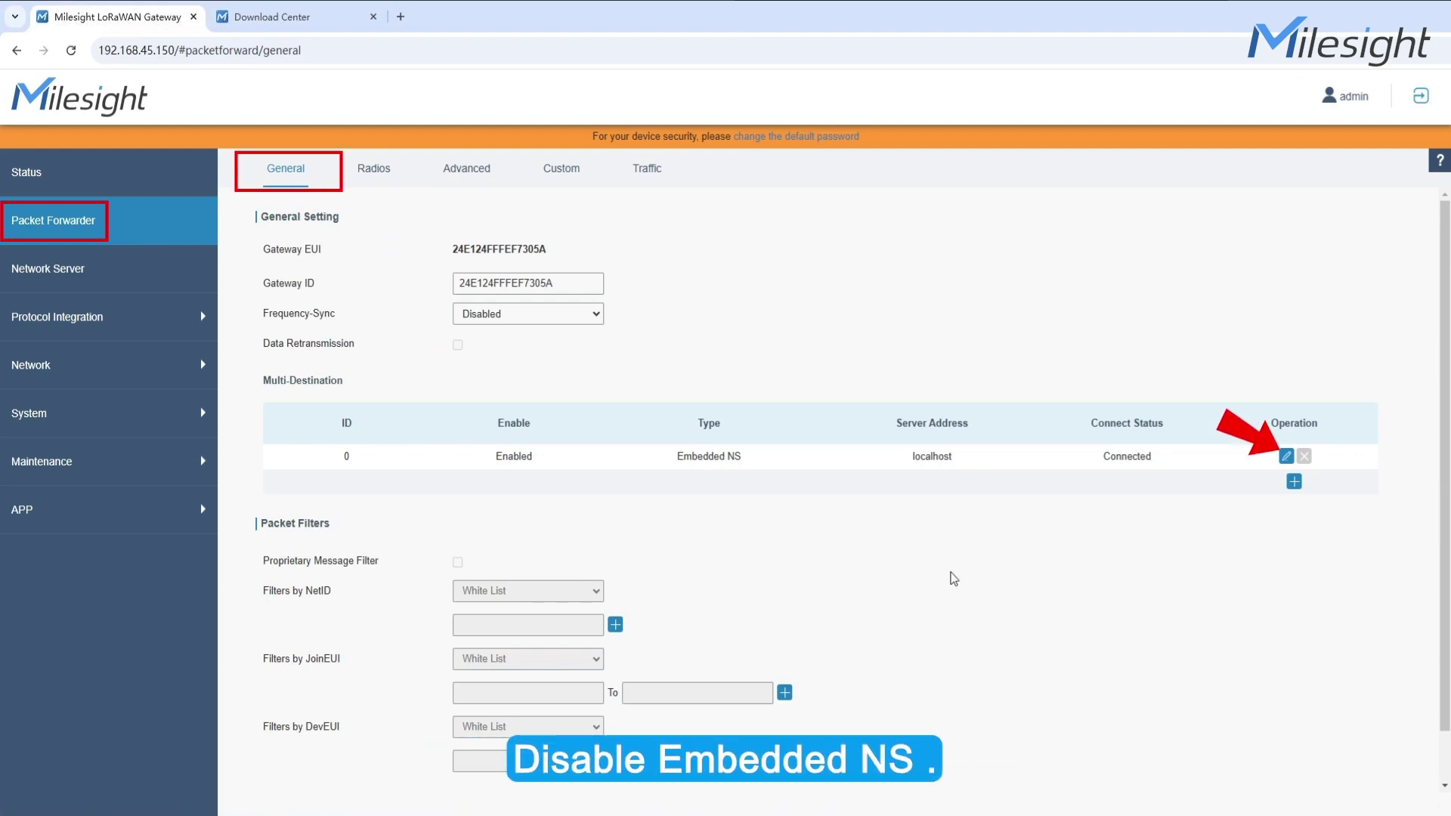
pyautogui.click(1285, 456)
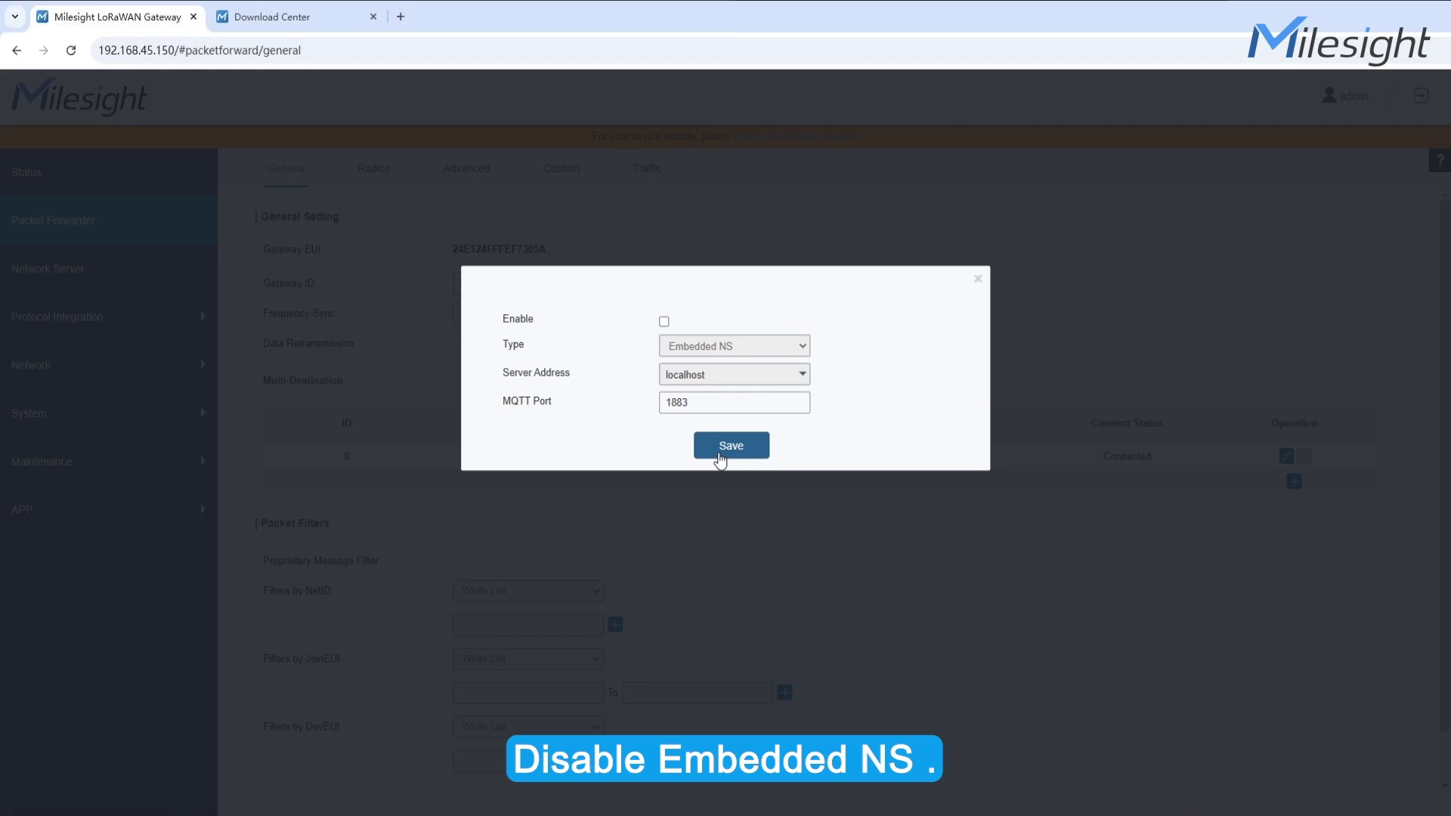
pyautogui.click(720, 451)
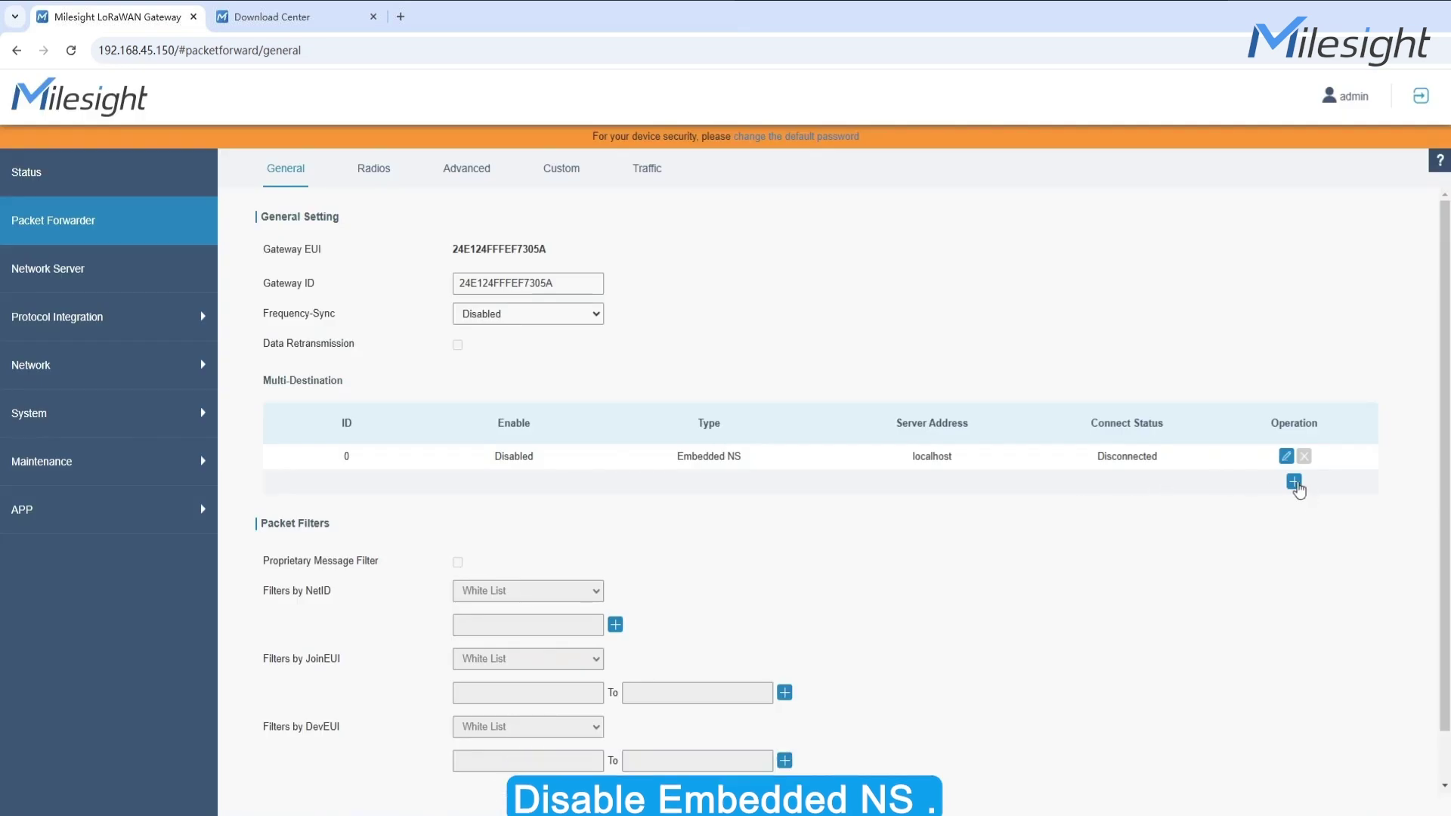
# Add an Actility (ThingPark LRR) destination for ThingPark Community and Save & Apply
pyautogui.click(1295, 482)
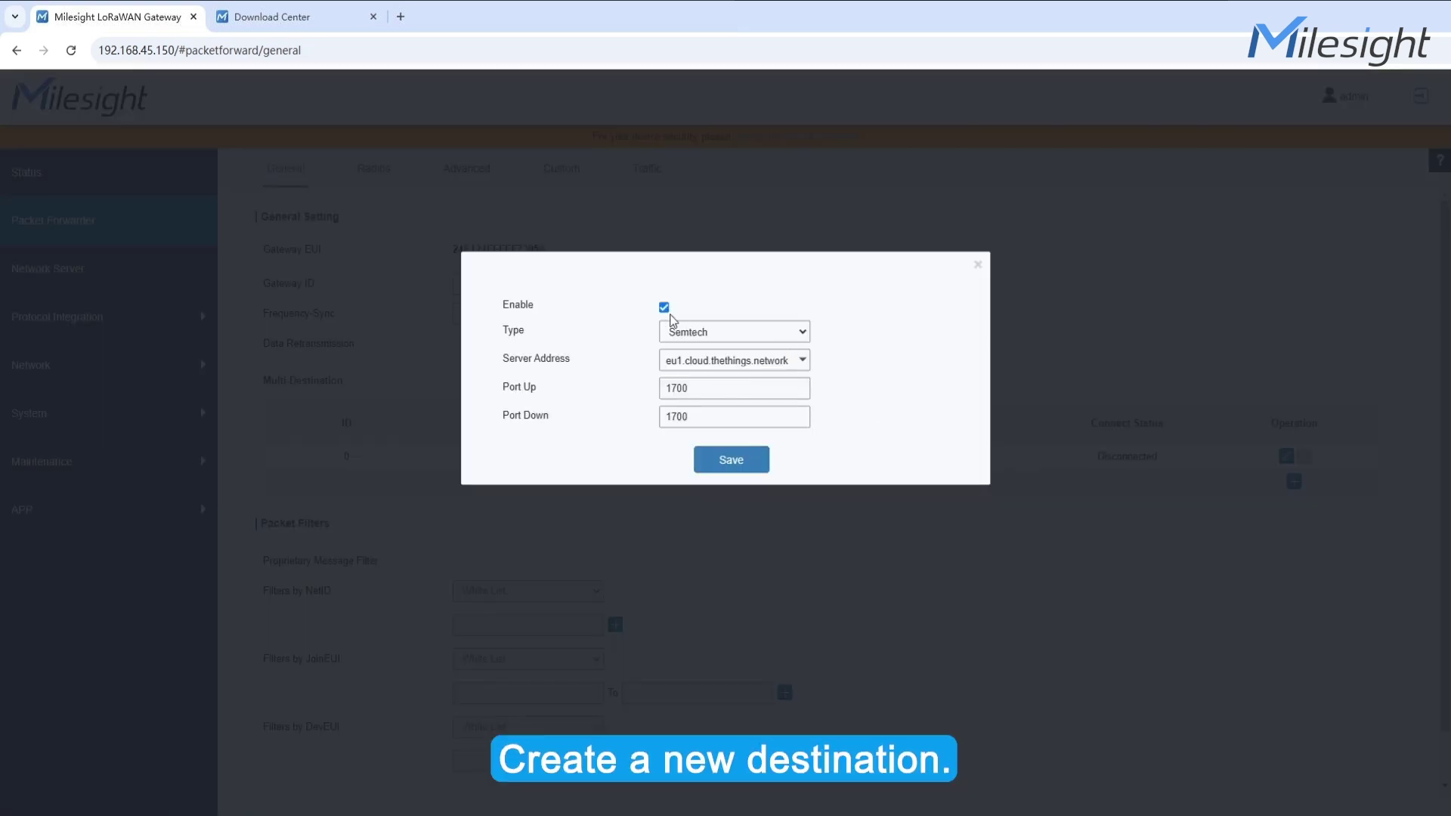
pyautogui.click(673, 325)
pyautogui.click(779, 451)
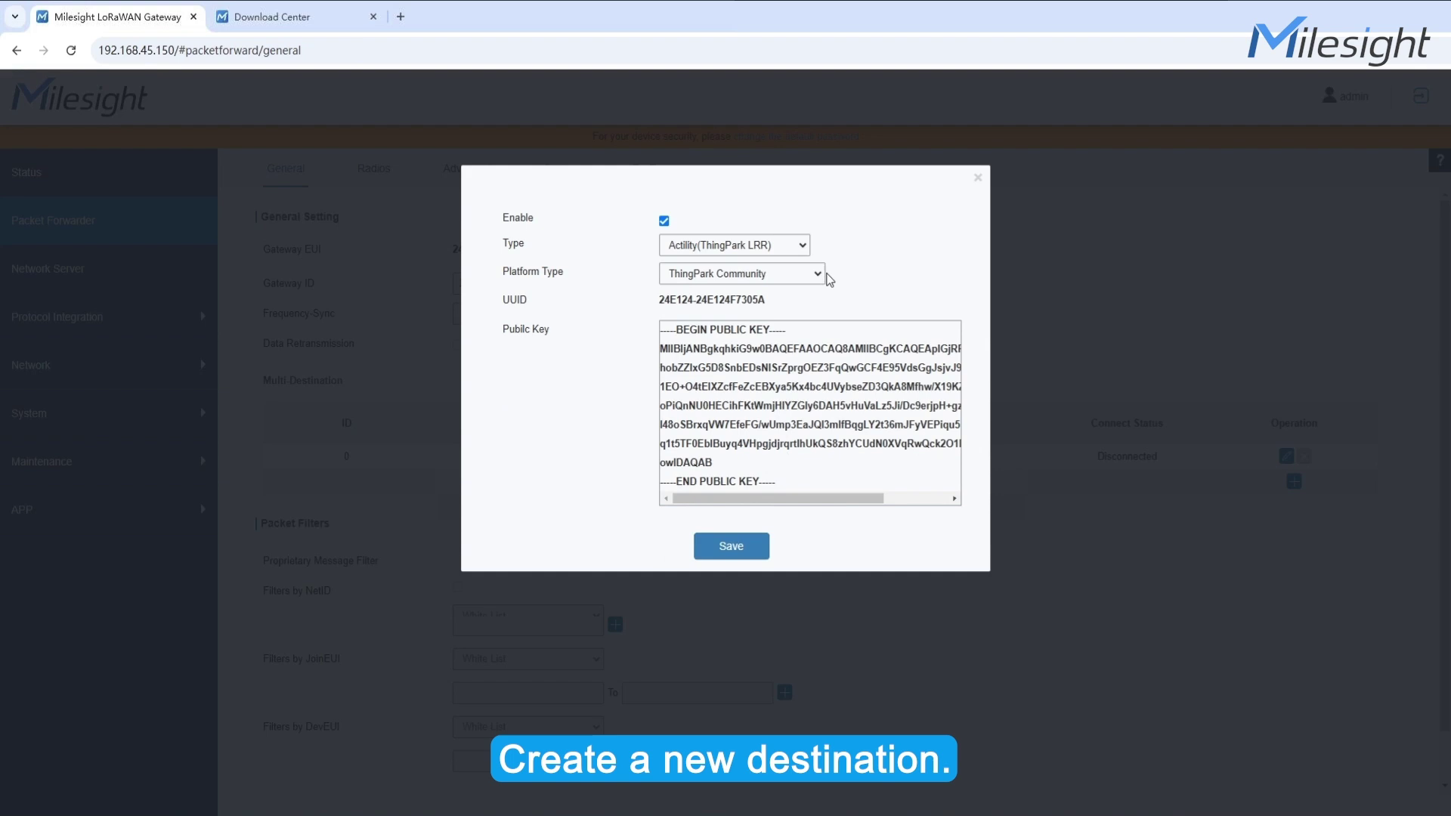
pyautogui.click(819, 279)
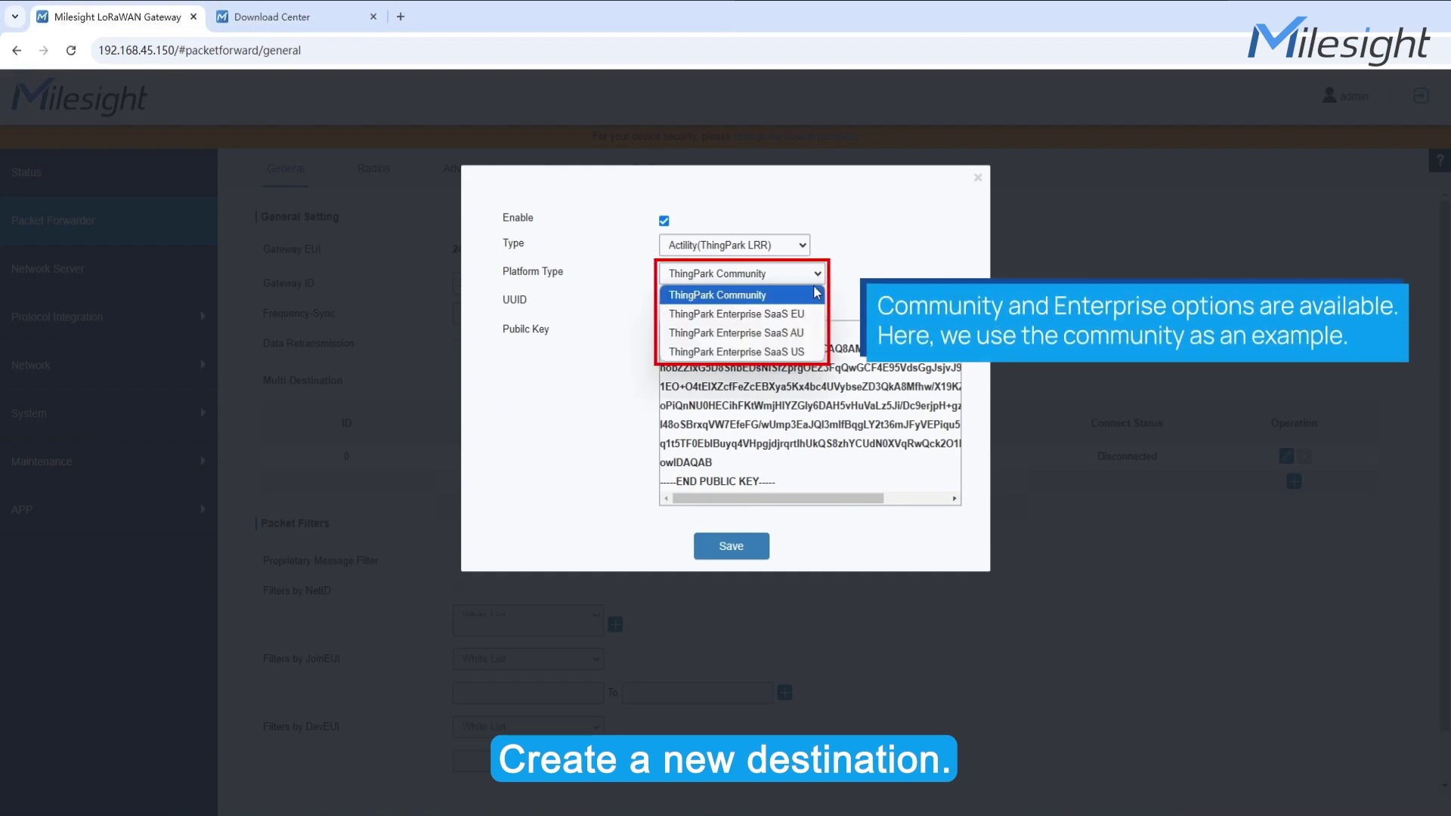
pyautogui.click(817, 292)
pyautogui.click(731, 546)
pyautogui.scroll(-1, 673, 553)
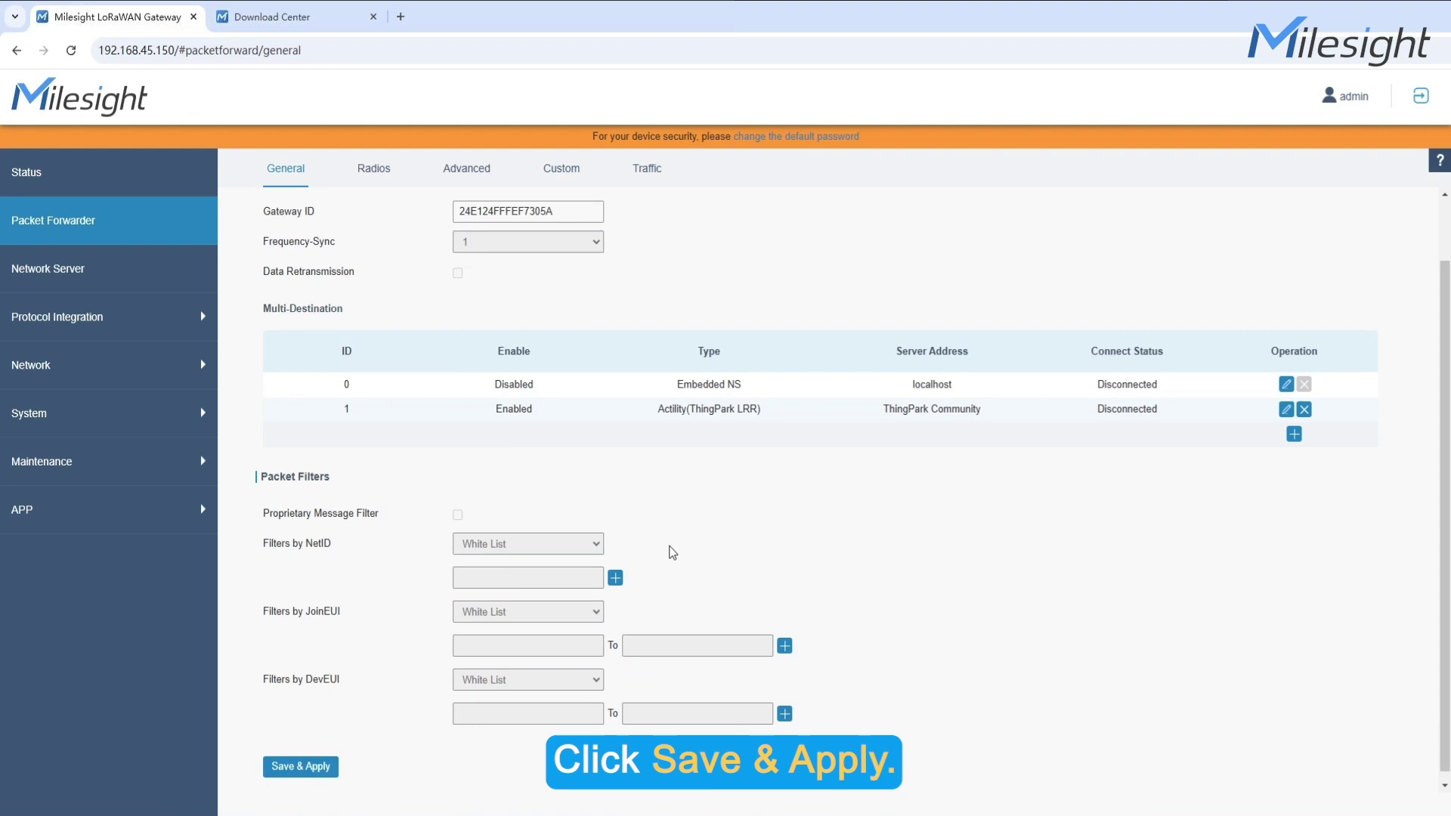
pyautogui.click(292, 765)
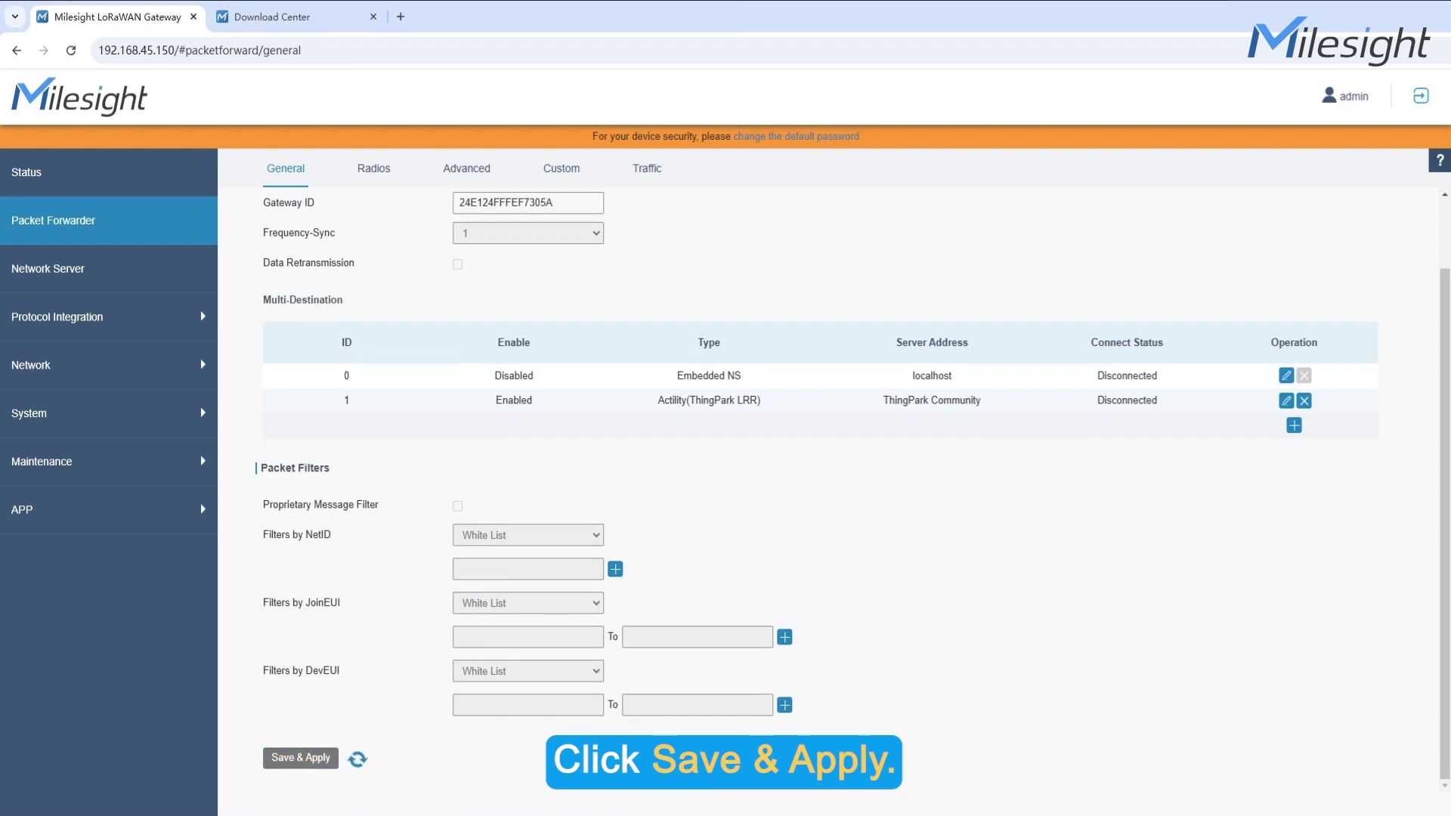
pyautogui.click(402, 17)
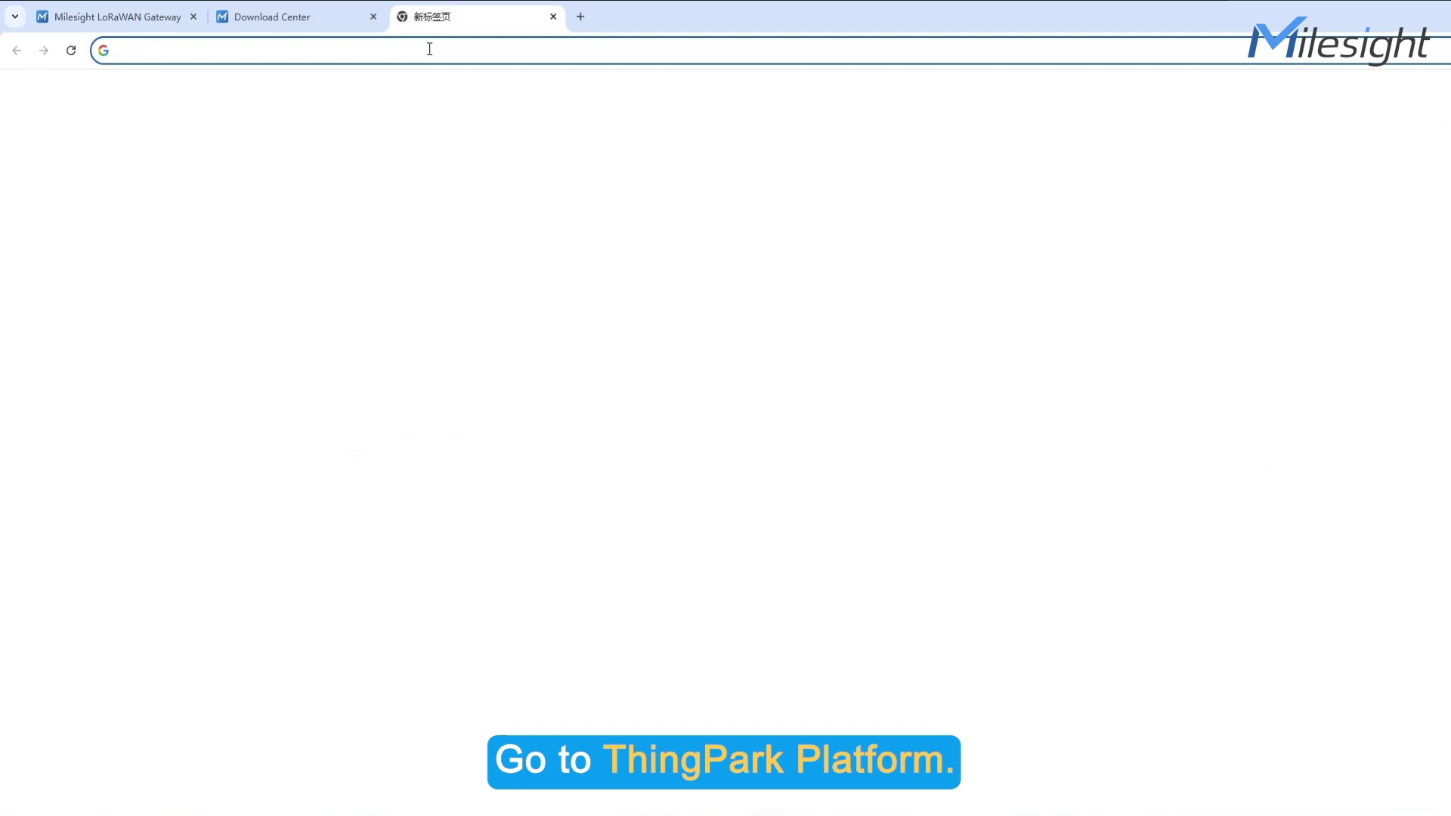
pyautogui.write('https://community.thingpark.io/')
pyautogui.press('Return')
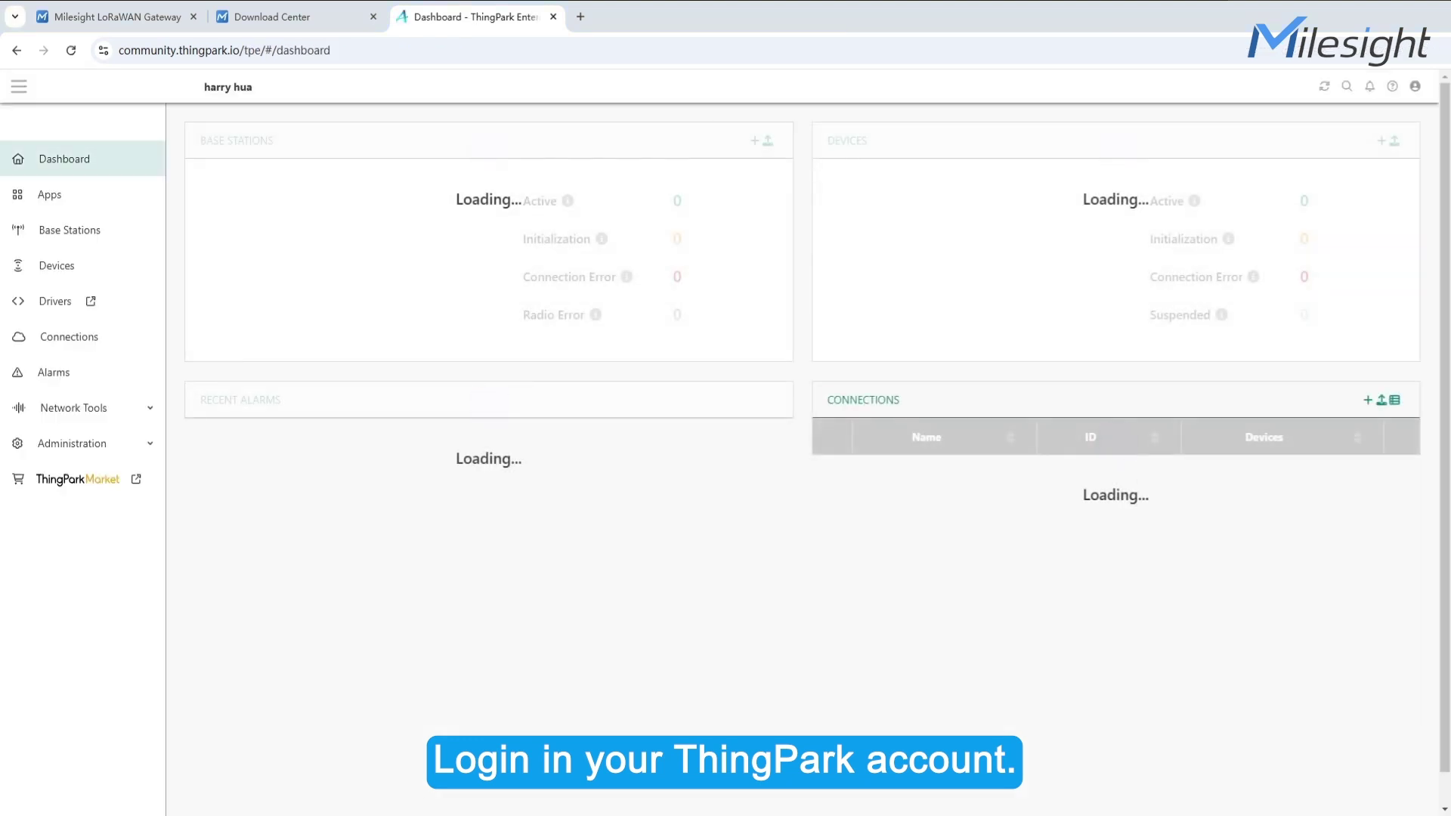
# Start adding a Milesight base station with model UG65
pyautogui.click(98, 231)
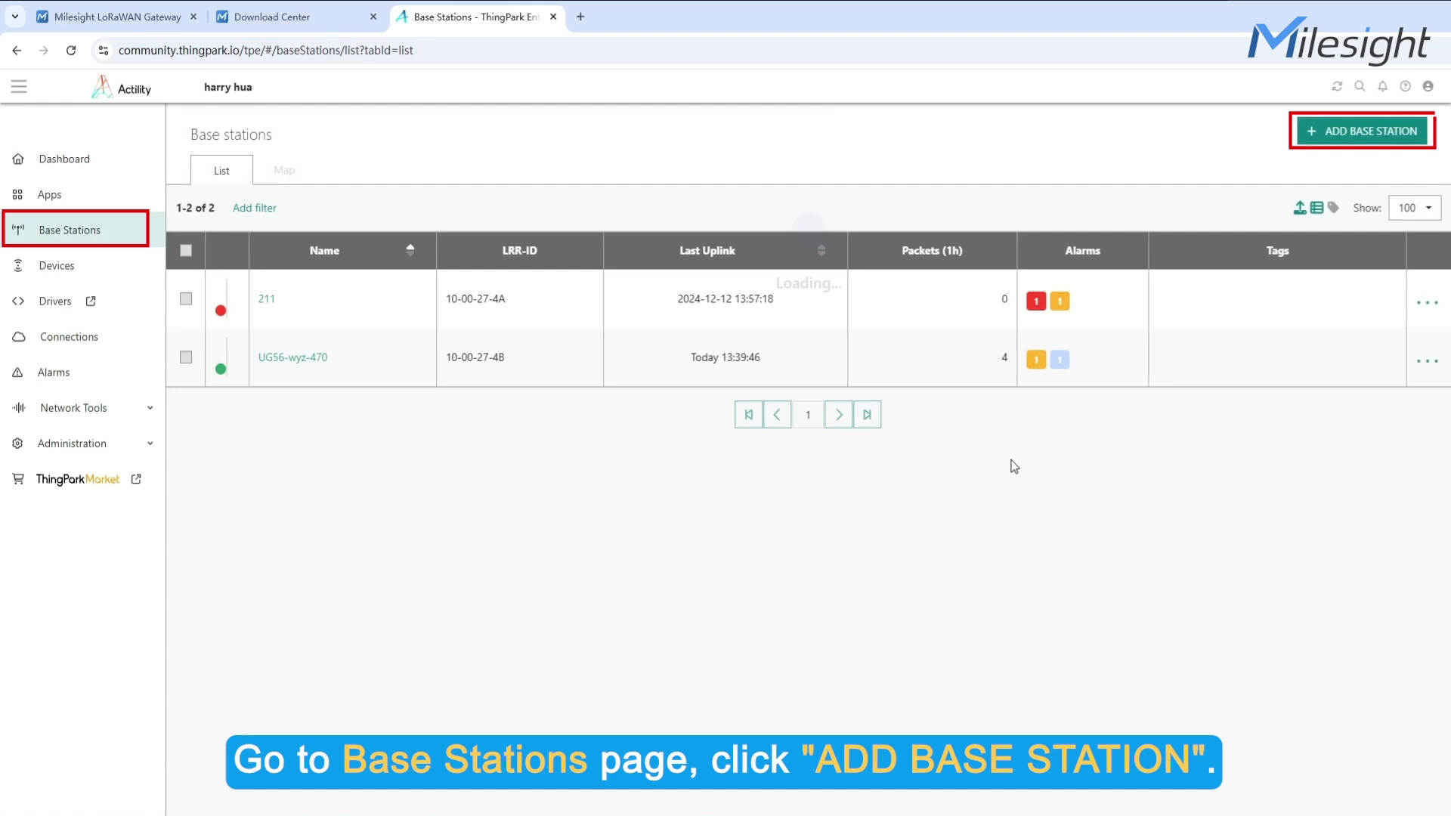
pyautogui.click(1343, 133)
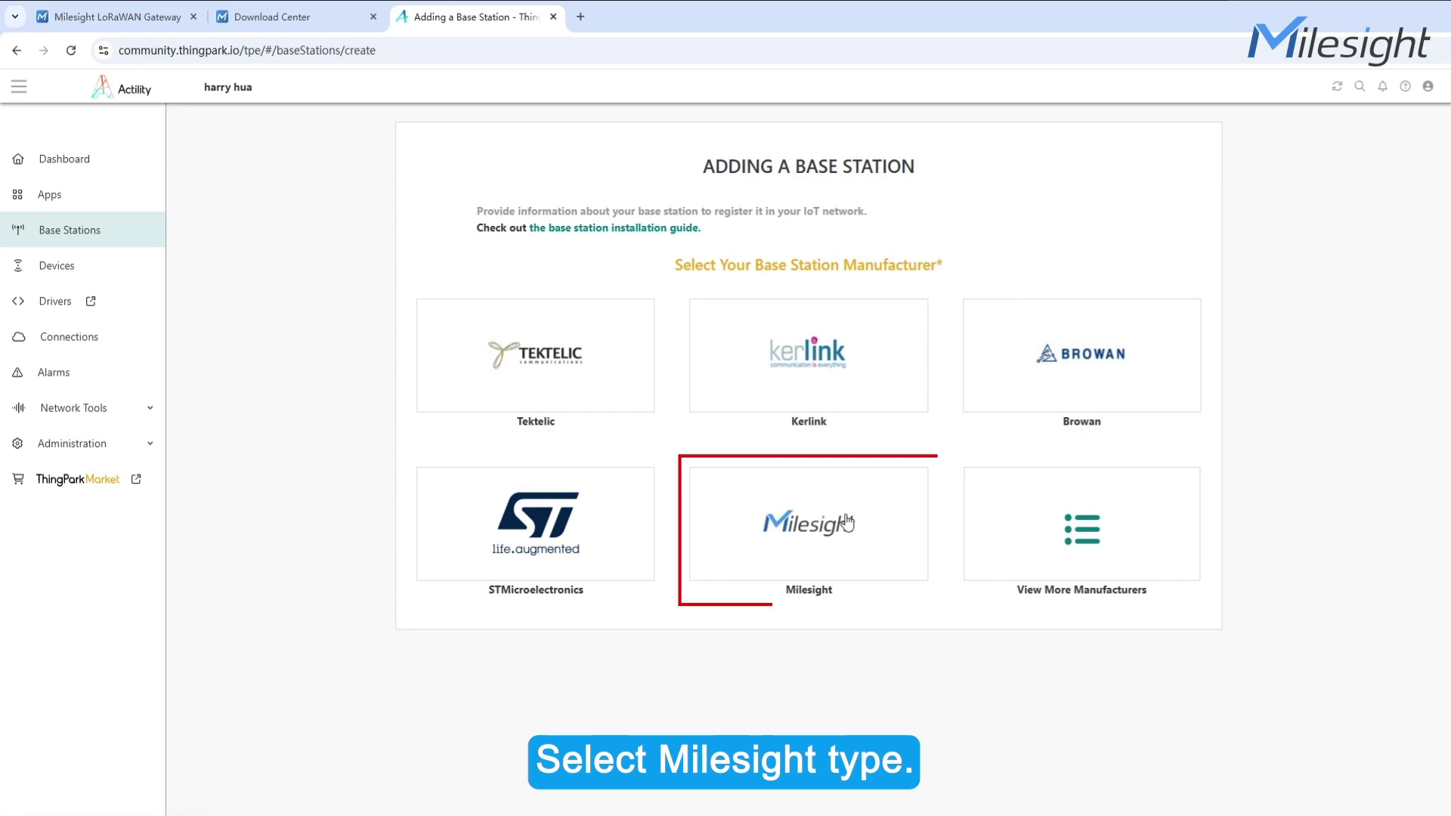
pyautogui.click(806, 565)
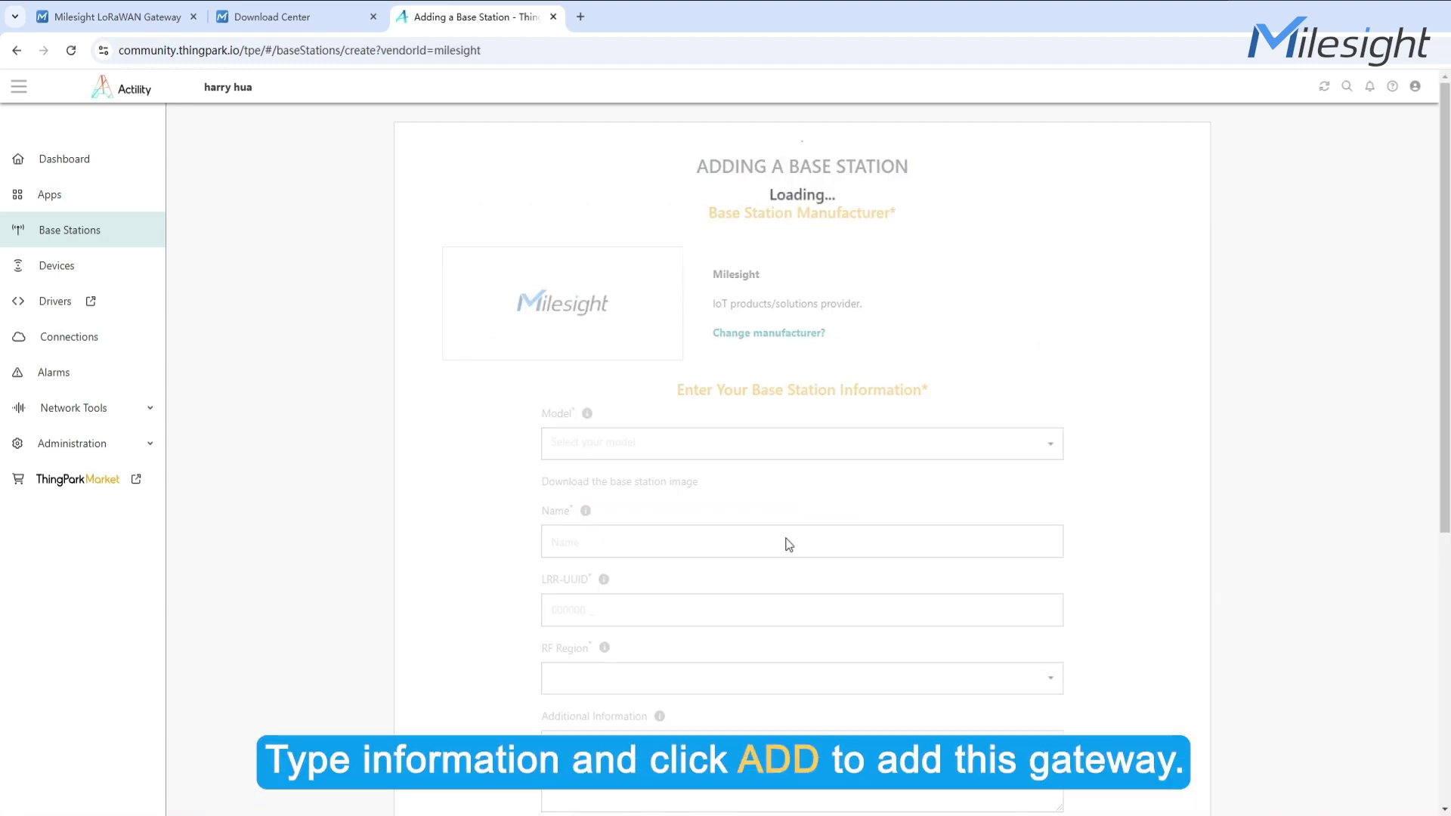
pyautogui.click(819, 445)
pyautogui.click(679, 535)
# Name the base station 6565, then go back to the gateway's tab
pyautogui.click(662, 544)
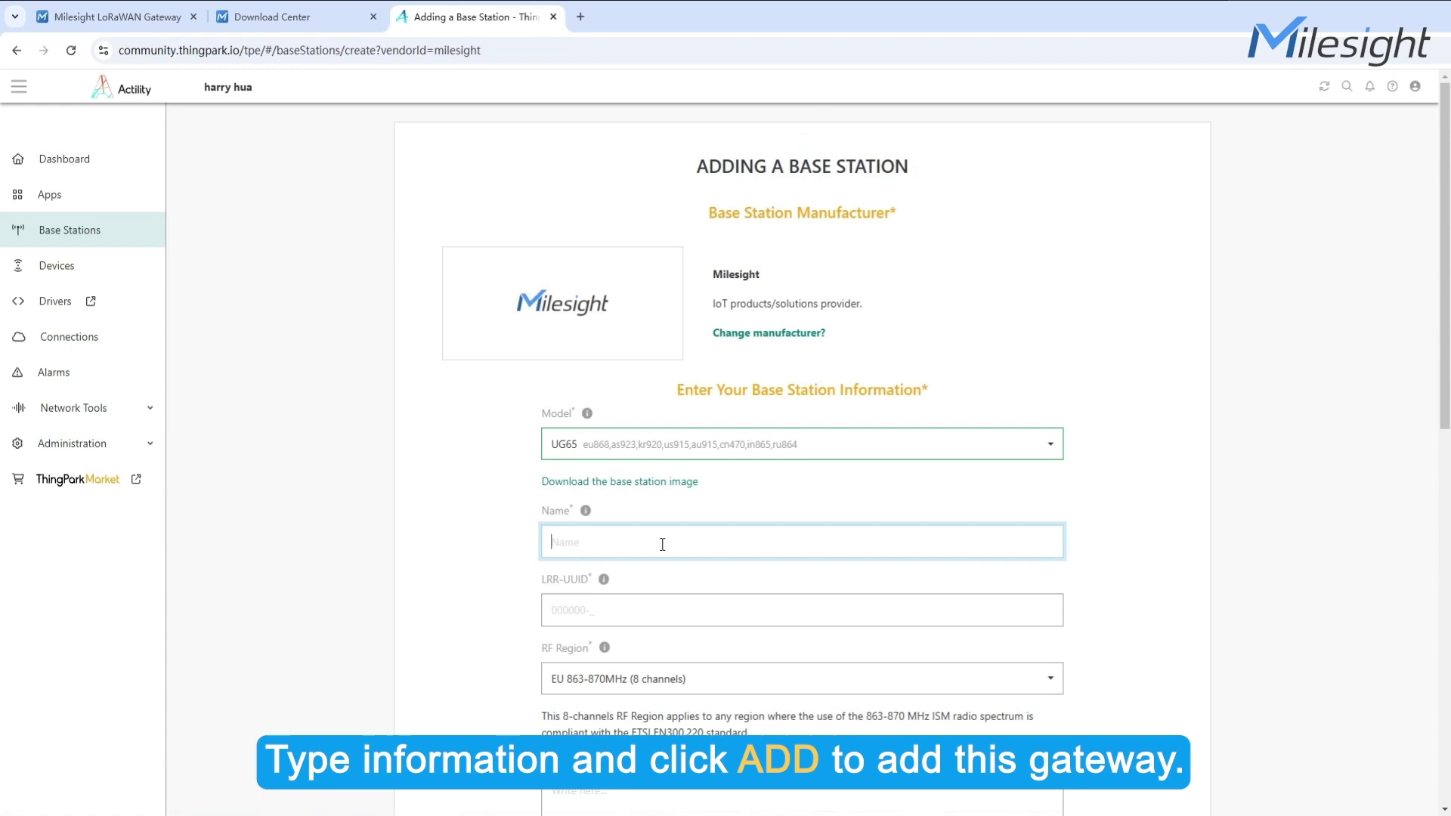
pyautogui.write('6565')
pyautogui.scroll(-2, 669, 536)
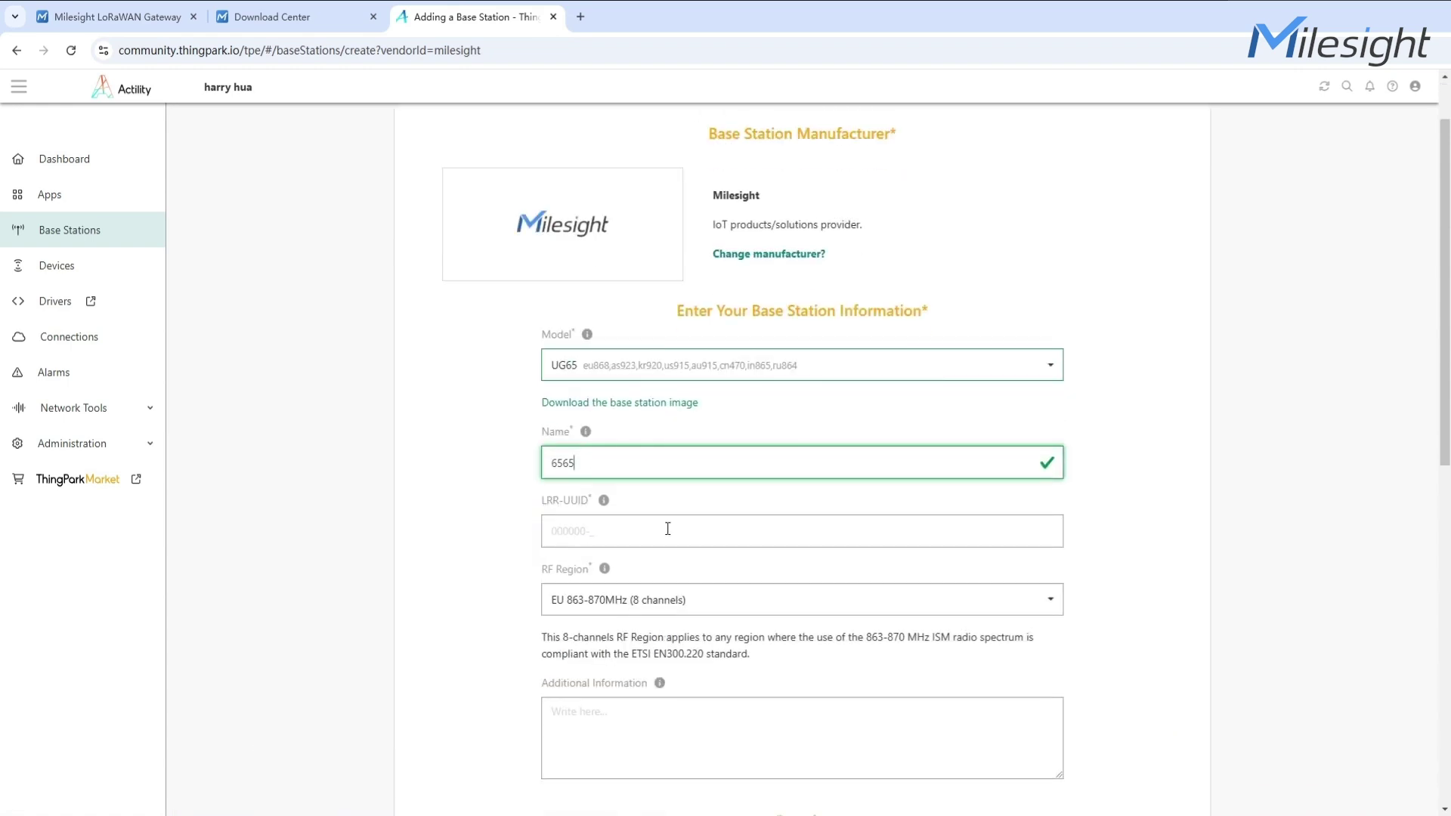
pyautogui.click(667, 529)
pyautogui.scroll(-2, 668, 529)
pyautogui.click(117, 17)
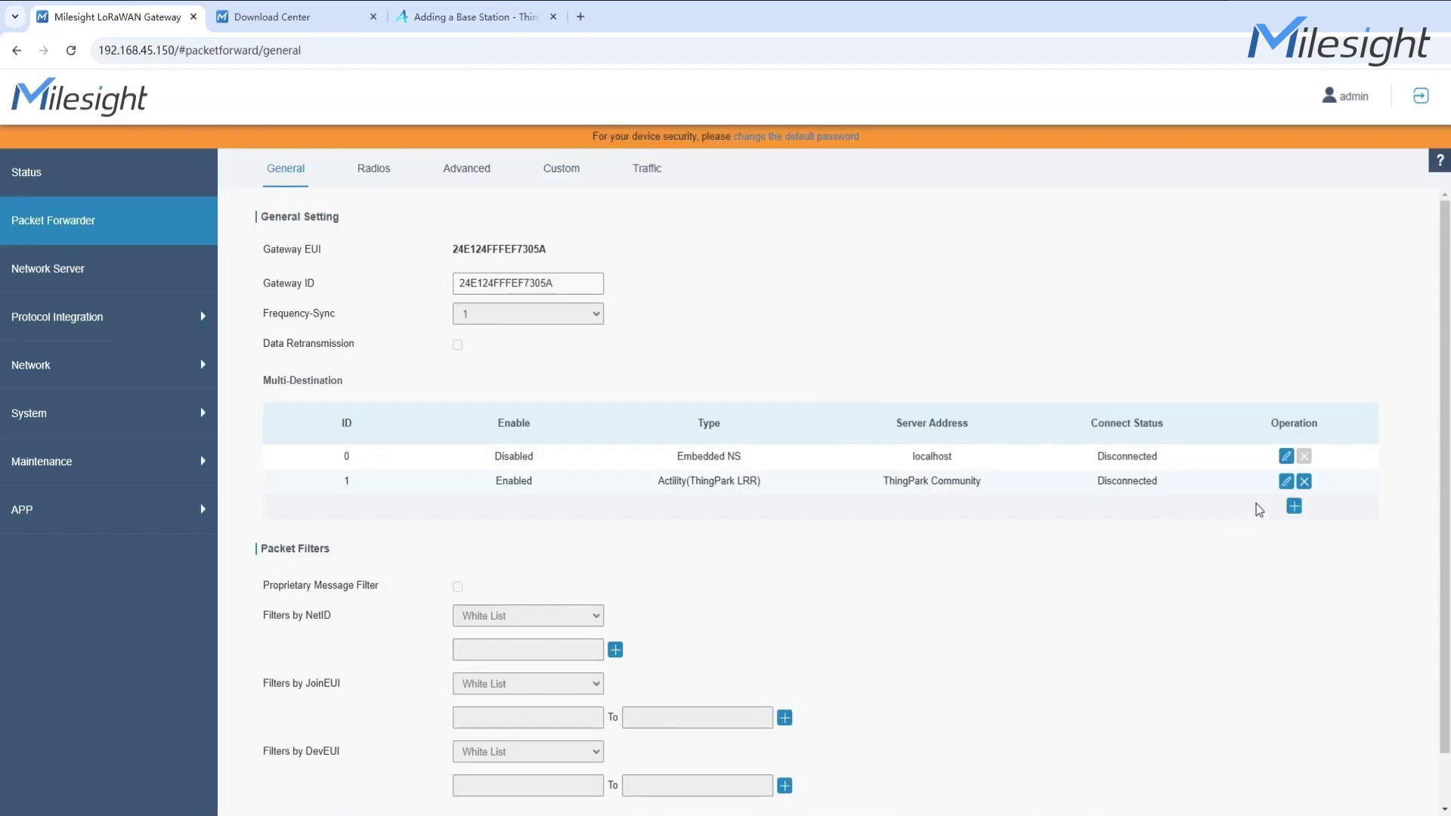
# Copy the gateway's UUID from the ThingPark destination into the LRR-UUID field
pyautogui.click(1286, 481)
pyautogui.moveTo(771, 299); pyautogui.dragTo(639, 302)
pyautogui.hotkey('ctrl', 'c')
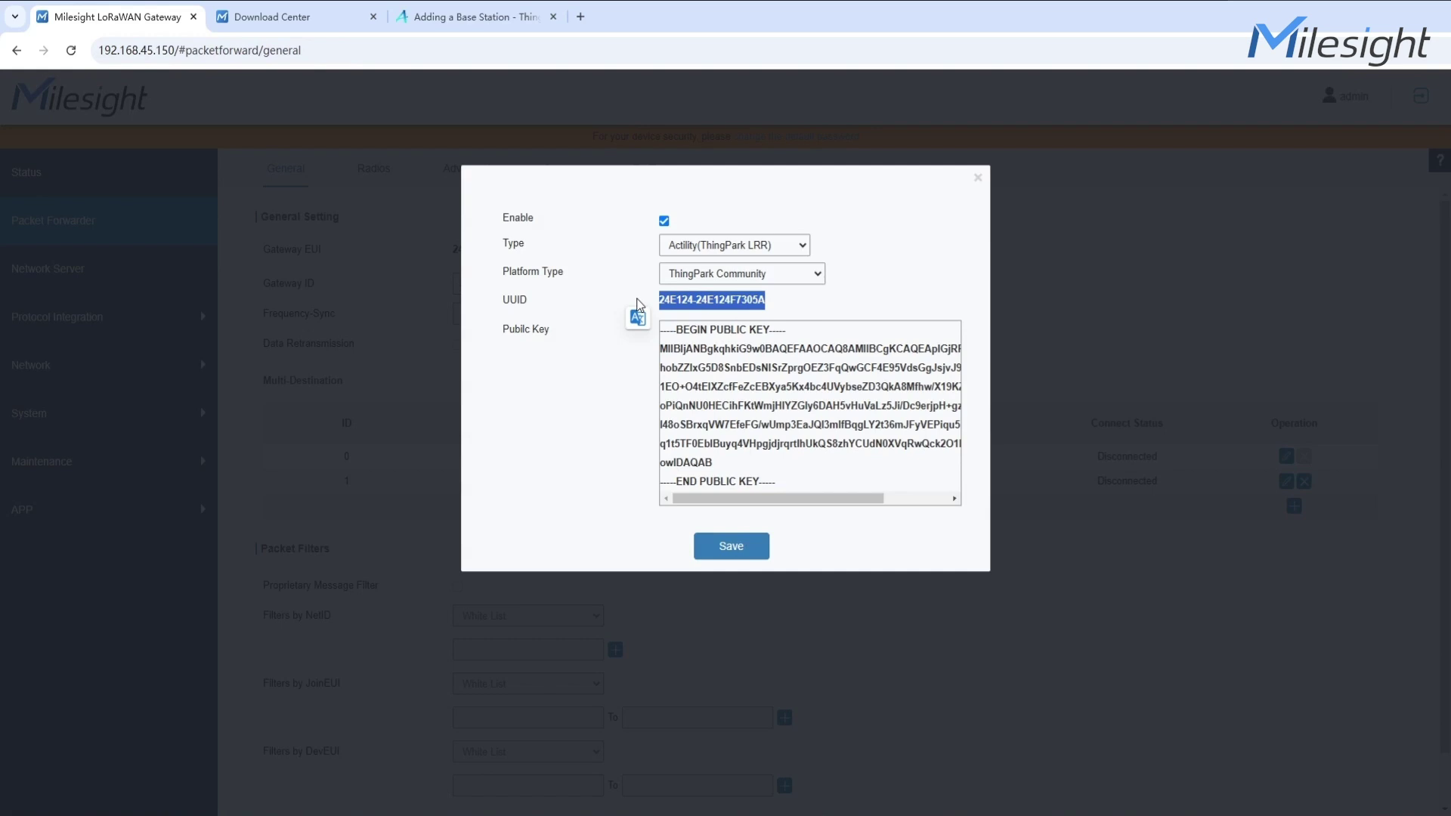
pyautogui.click(463, 15)
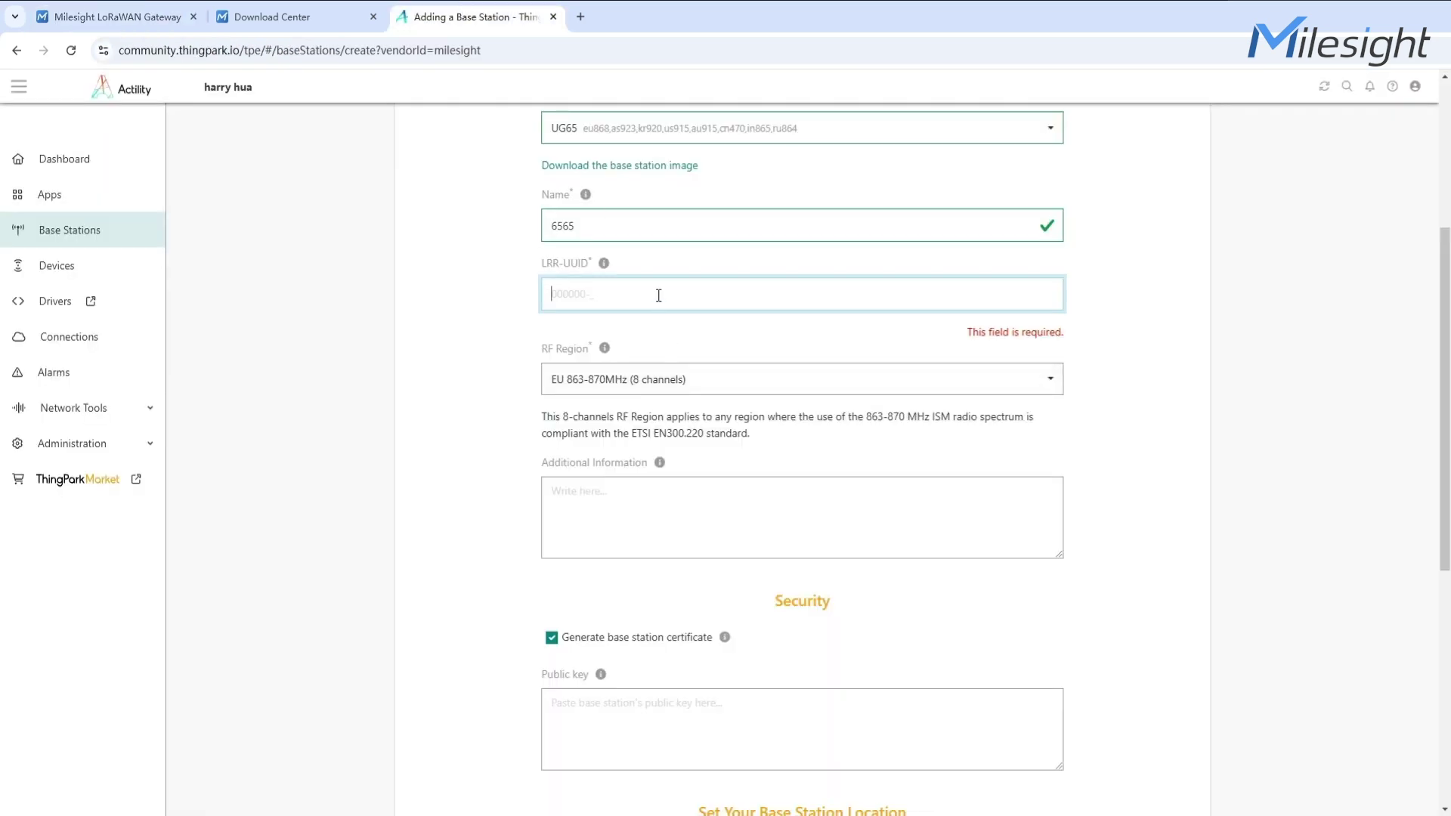
pyautogui.hotkey('ctrl', 'v')
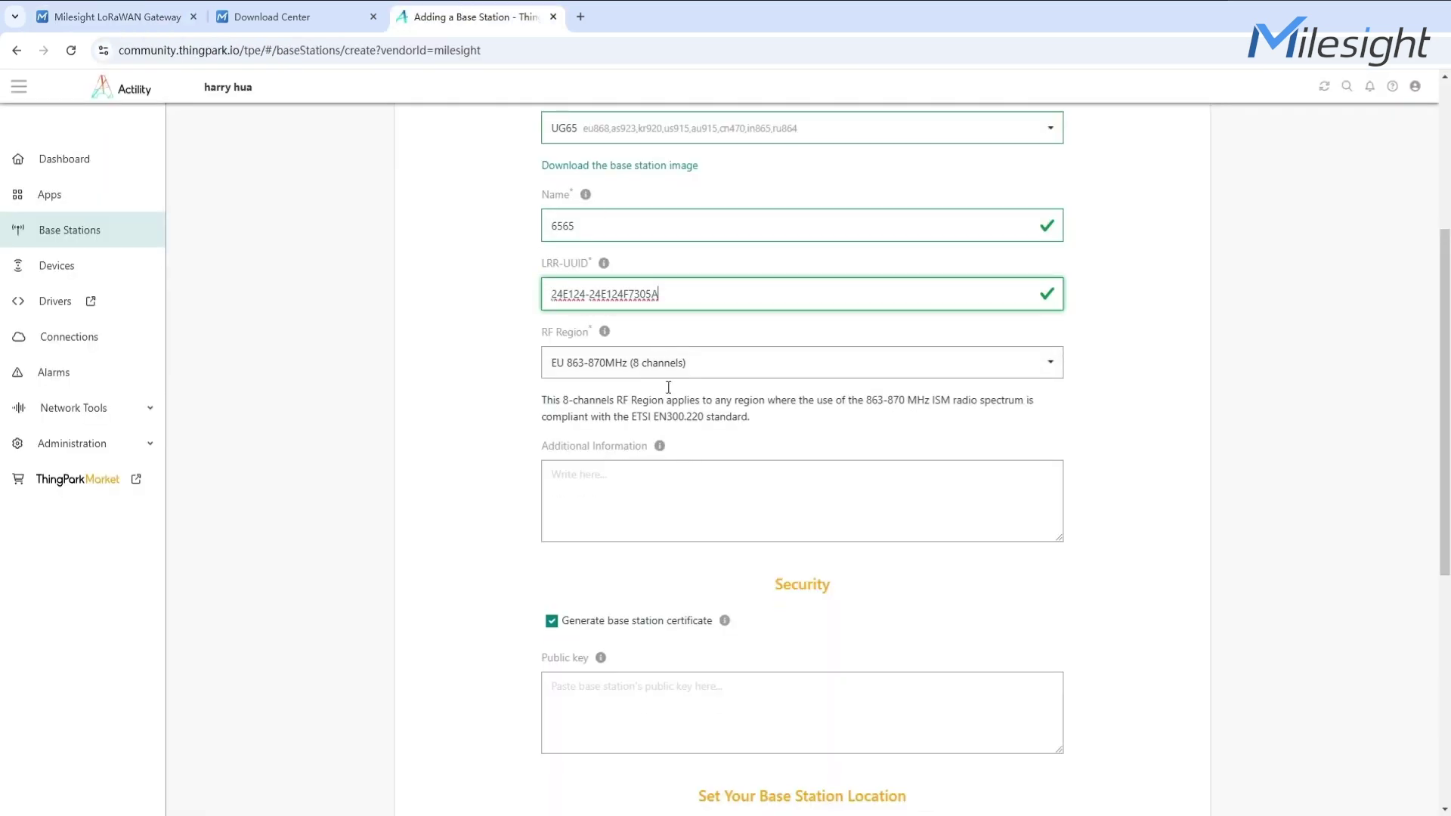
# Set RF Region to US 915MHz (8 channels: CH8-CH15)
pyautogui.click(668, 371)
pyautogui.scroll(-2, 719, 491)
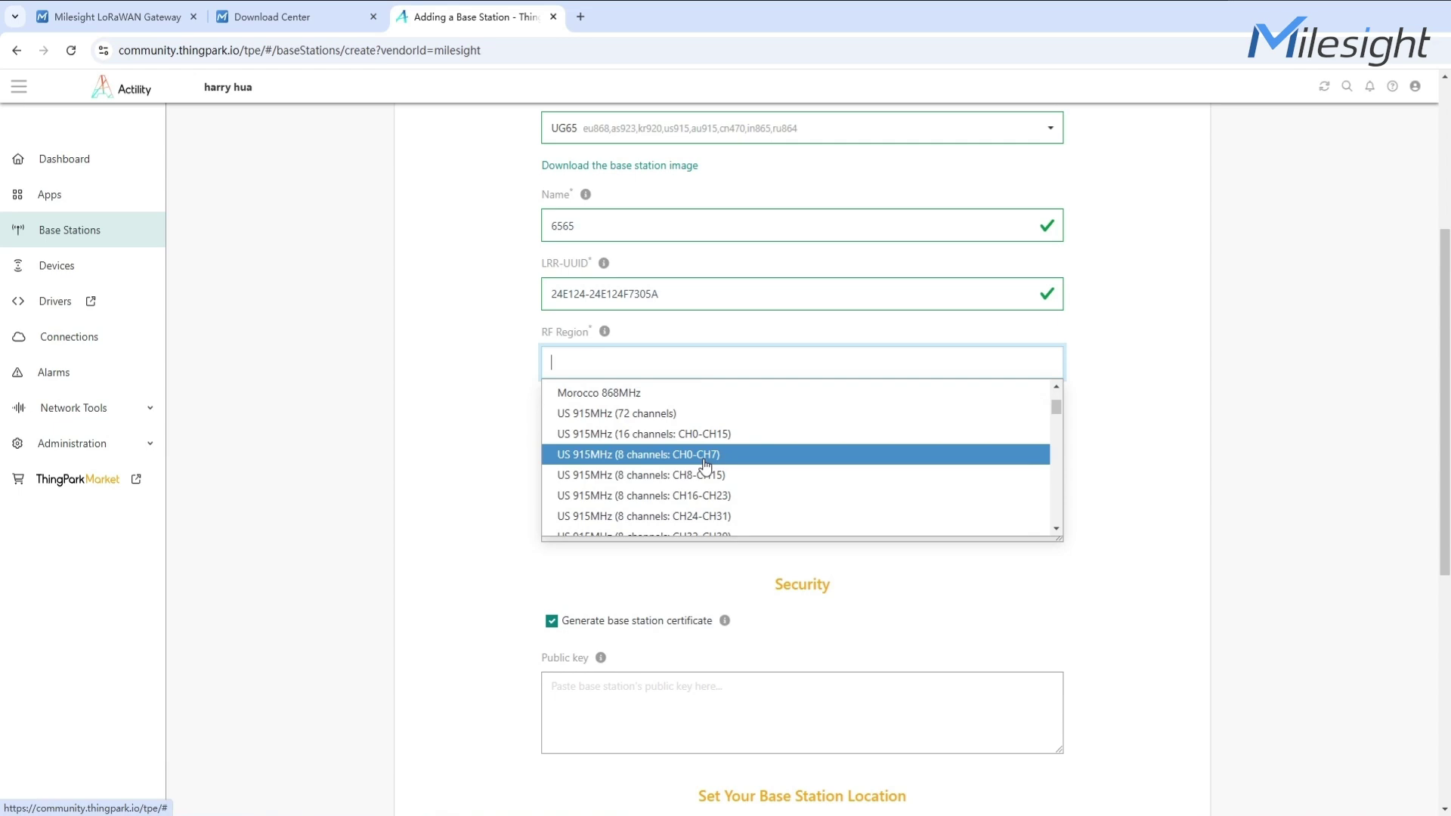
pyautogui.click(705, 474)
pyautogui.scroll(-3, 703, 477)
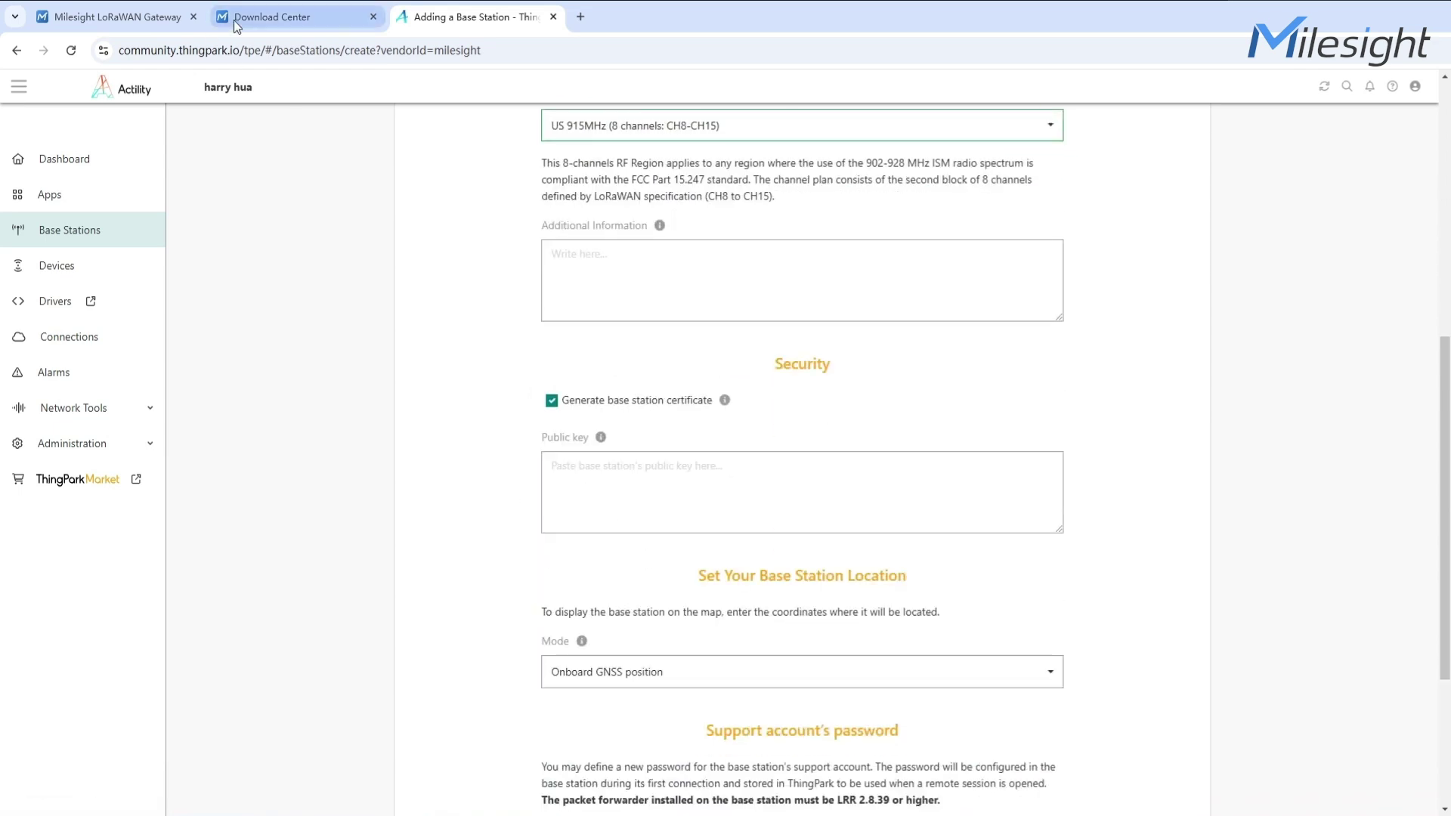
# Copy the gateway's public key into the form's Public key field
pyautogui.click(157, 4)
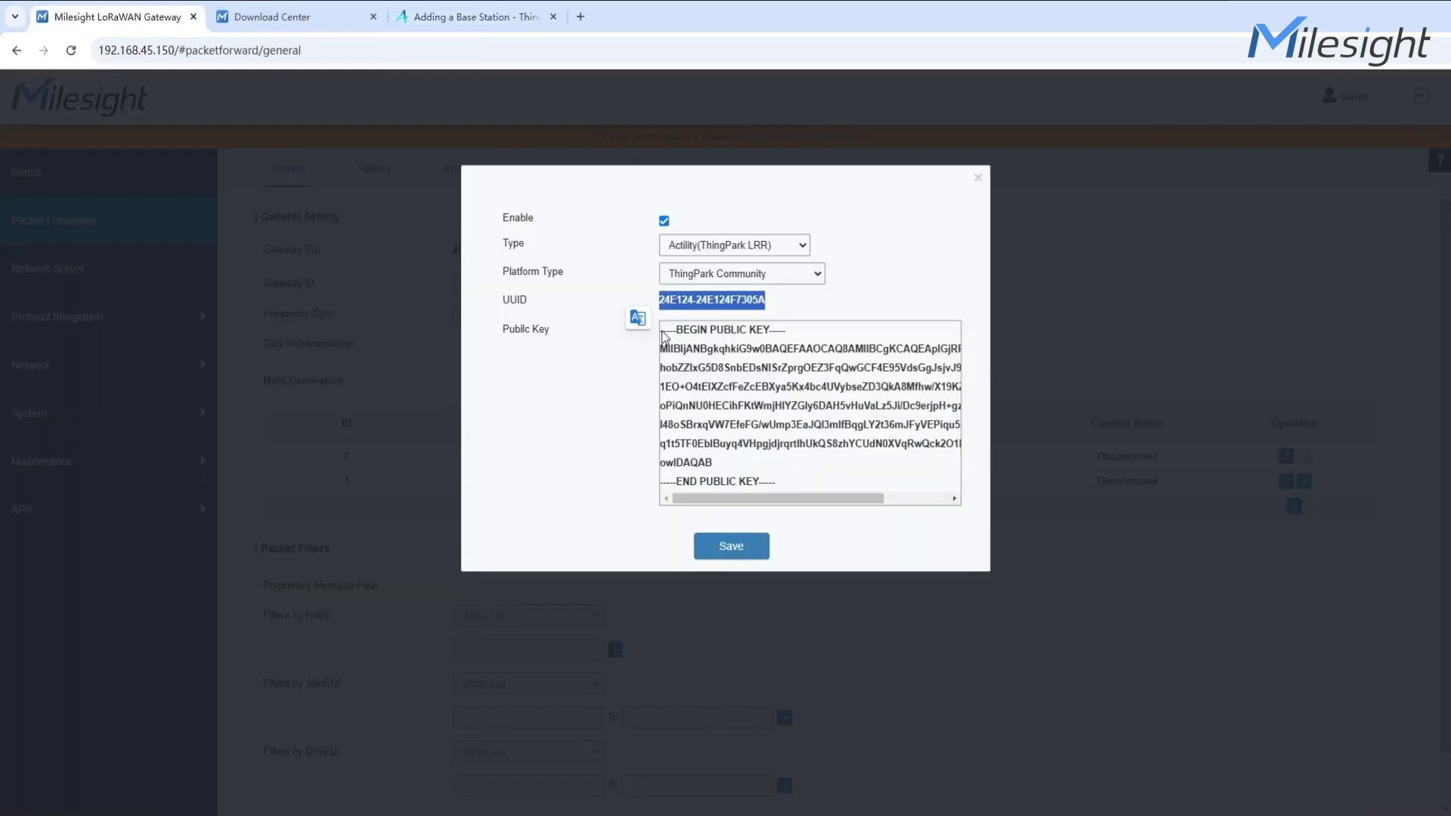
pyautogui.moveTo(663, 335); pyautogui.dragTo(793, 497)
pyautogui.hotkey('ctrl', 'c')
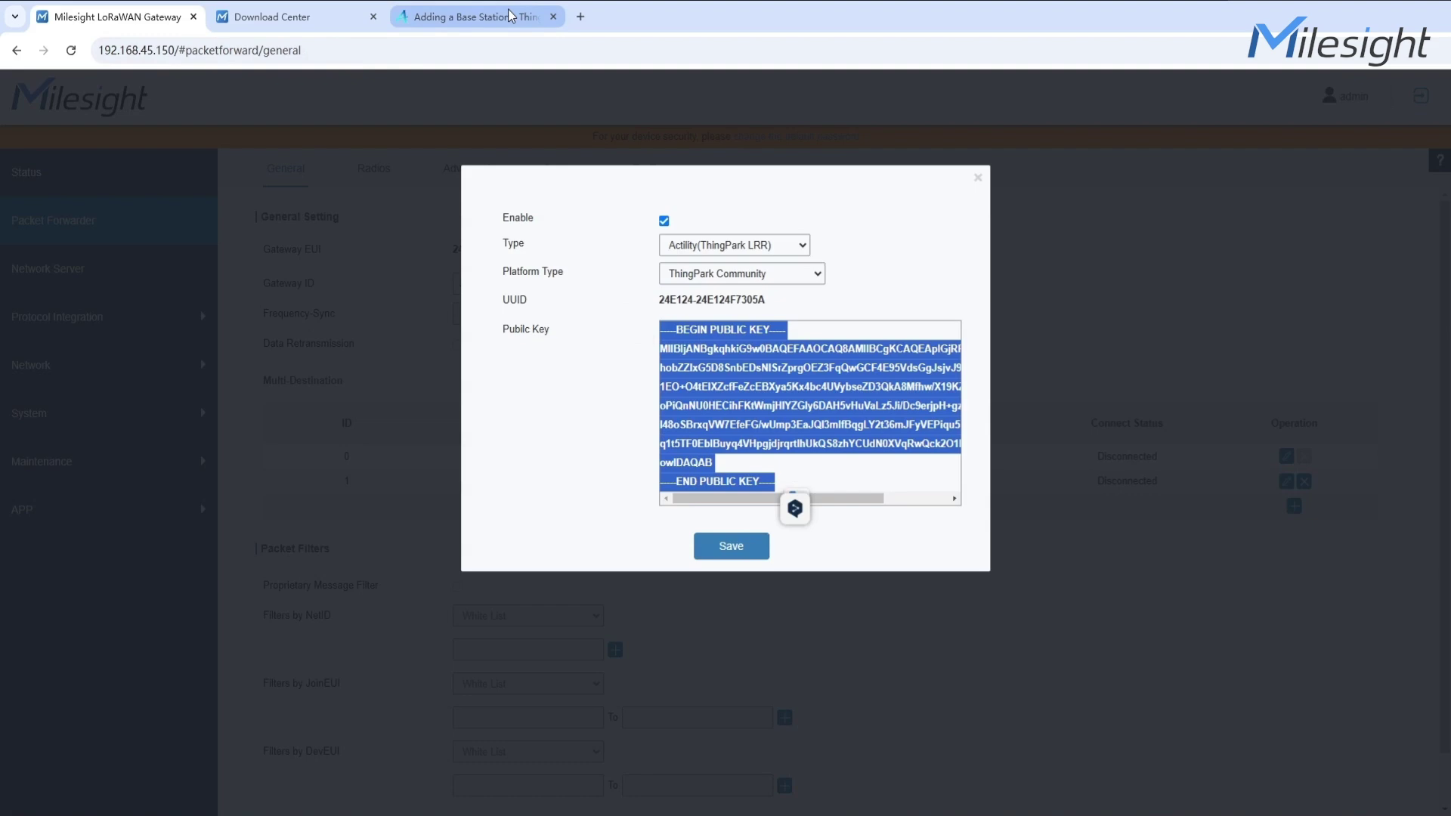
pyautogui.click(508, 16)
pyautogui.click(687, 506)
pyautogui.hotkey('ctrl', 'v')
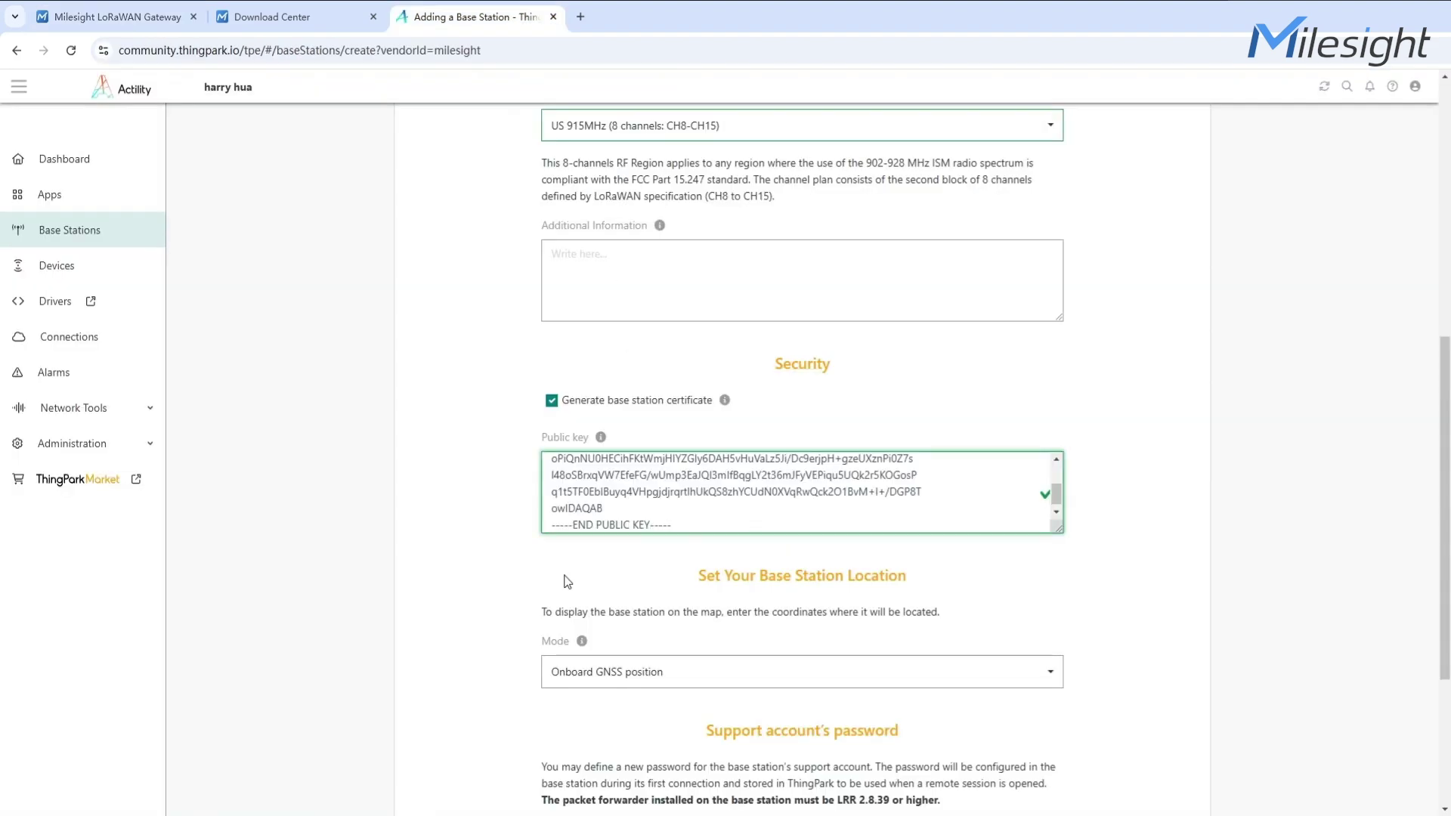
pyautogui.scroll(-4, 509, 582)
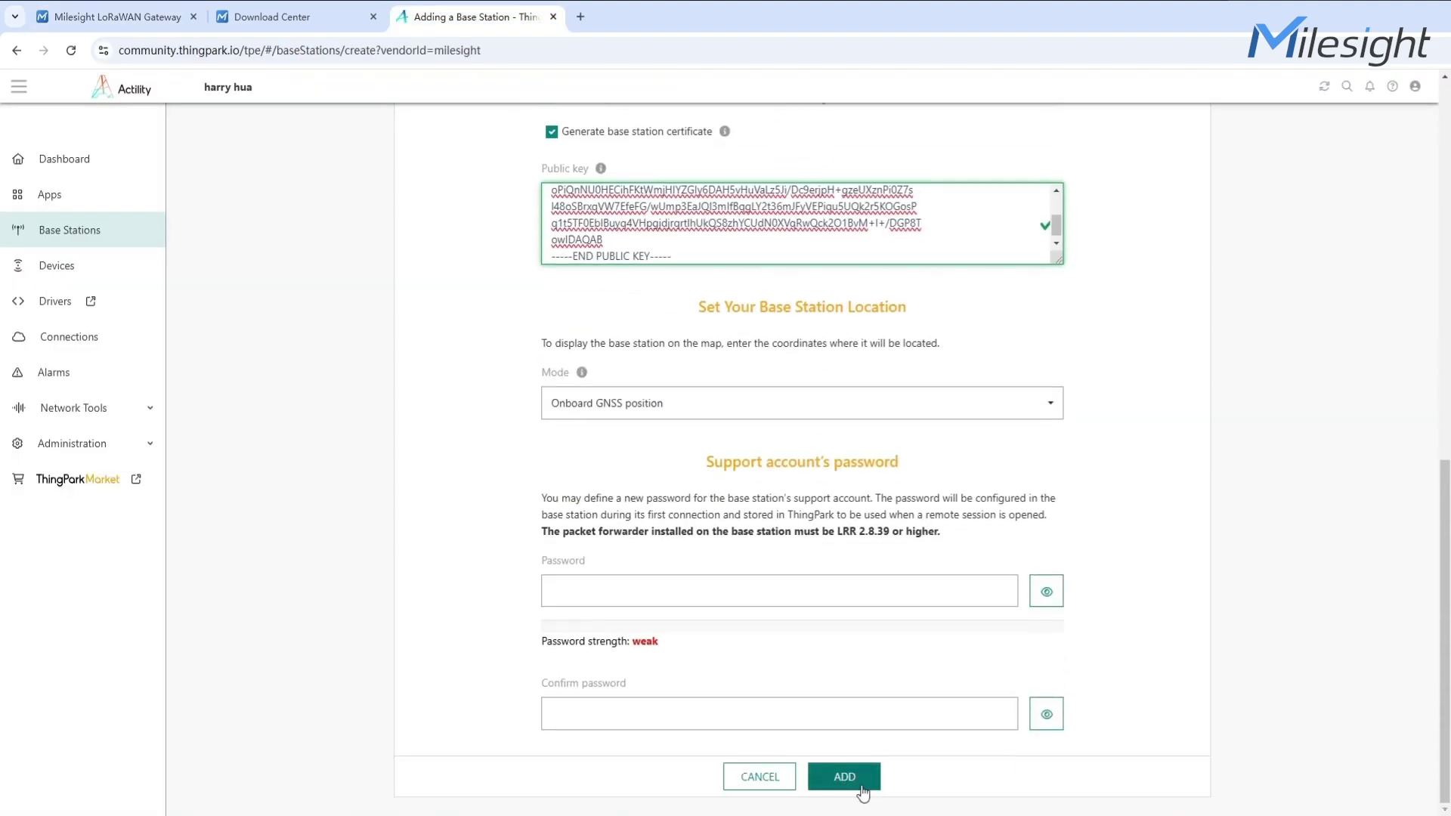
# Add base station 6565 and reload its page until it shows Active
pyautogui.click(863, 792)
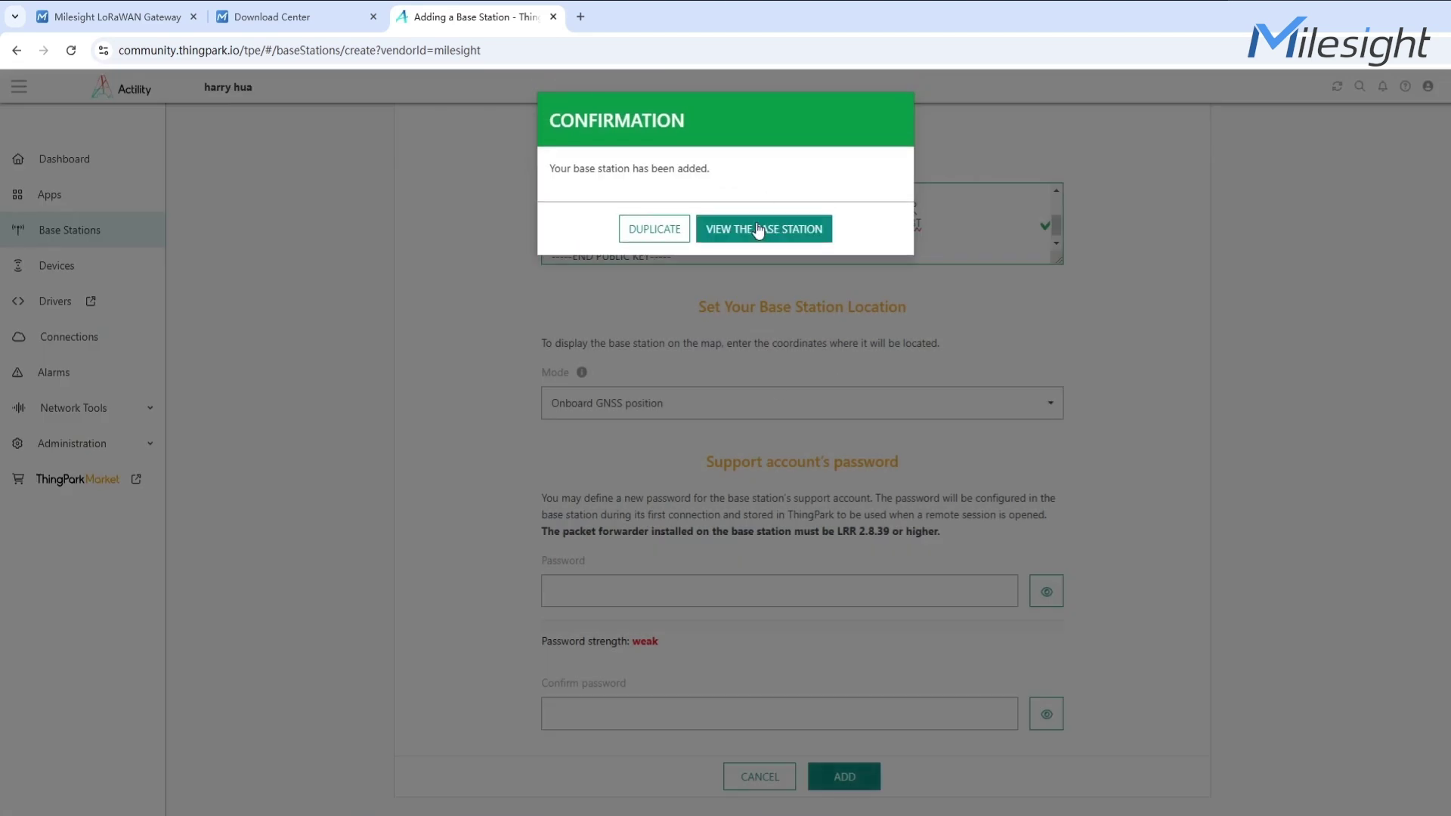
pyautogui.click(759, 230)
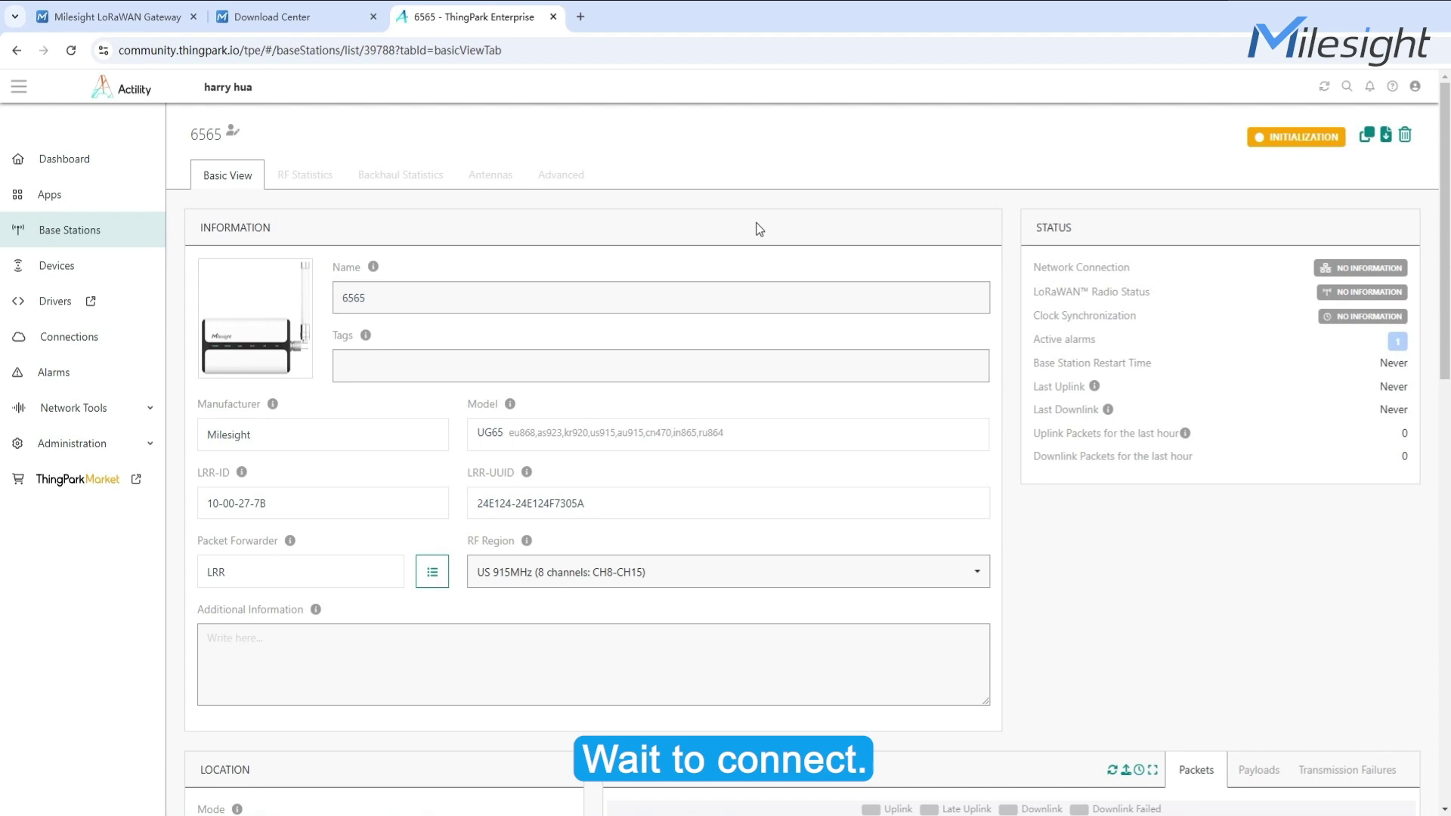
pyautogui.press('F5')
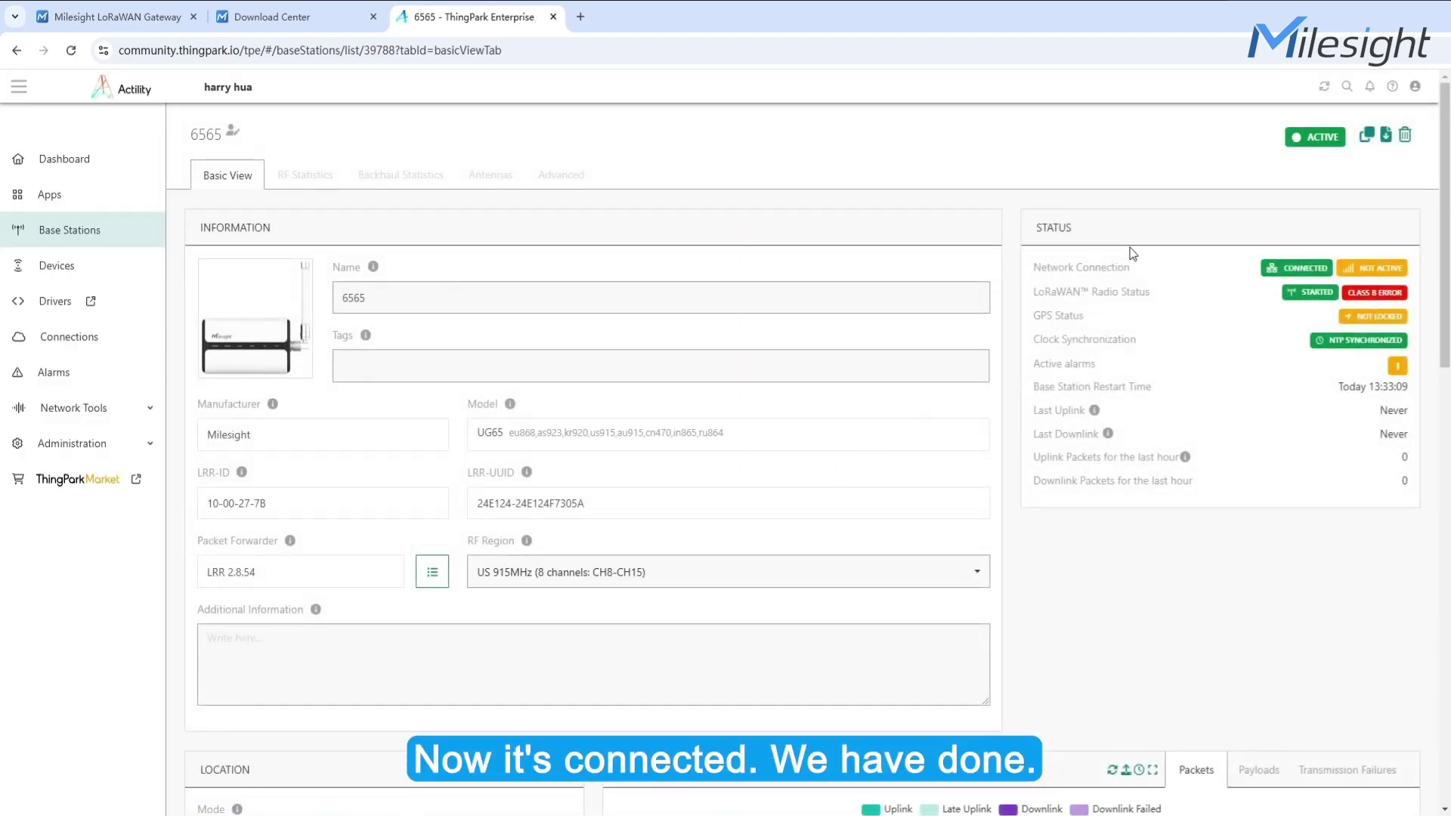
pyautogui.doubleClick(1332, 136)
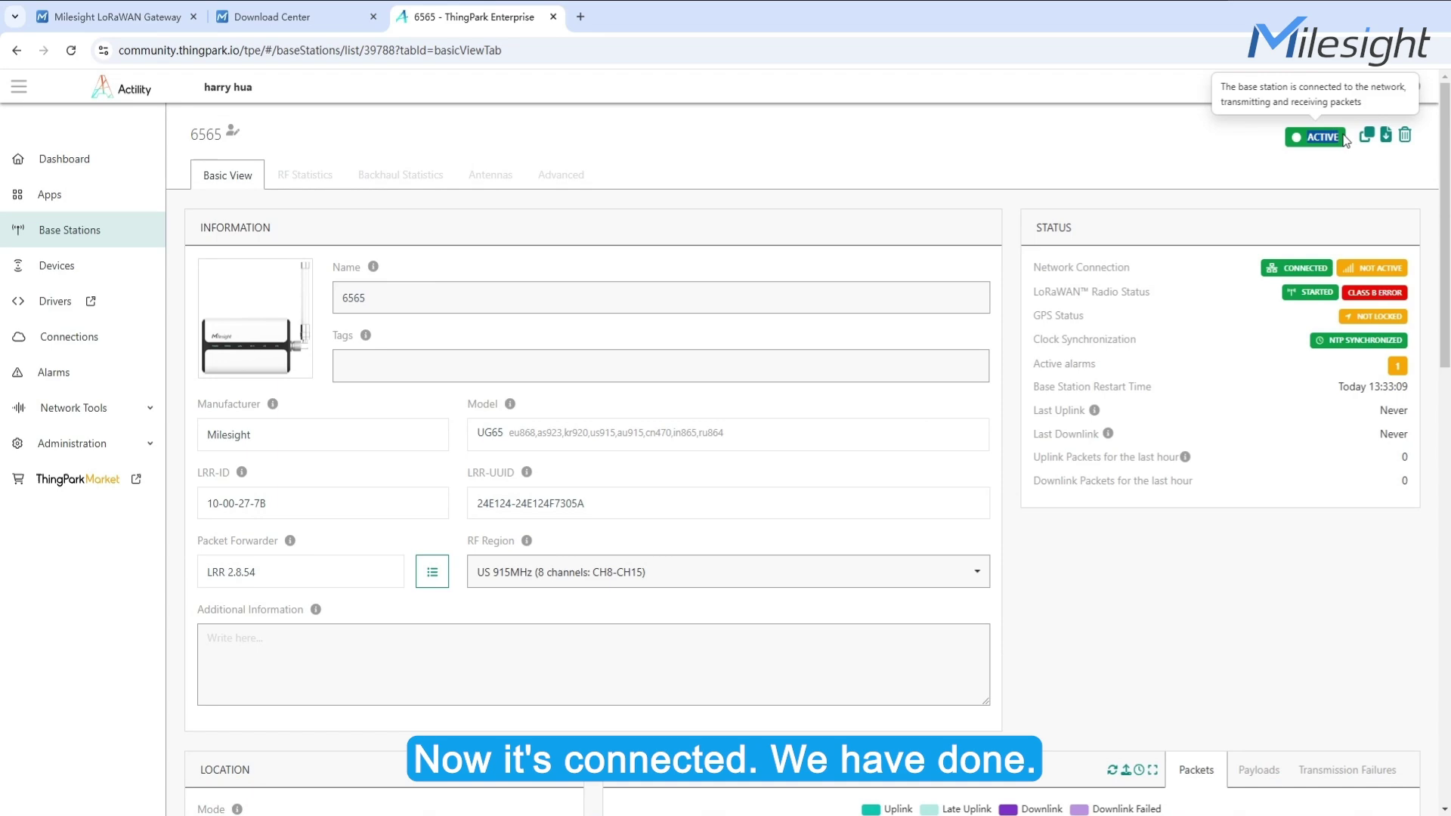
pyautogui.hotkey('ctrl', '1')
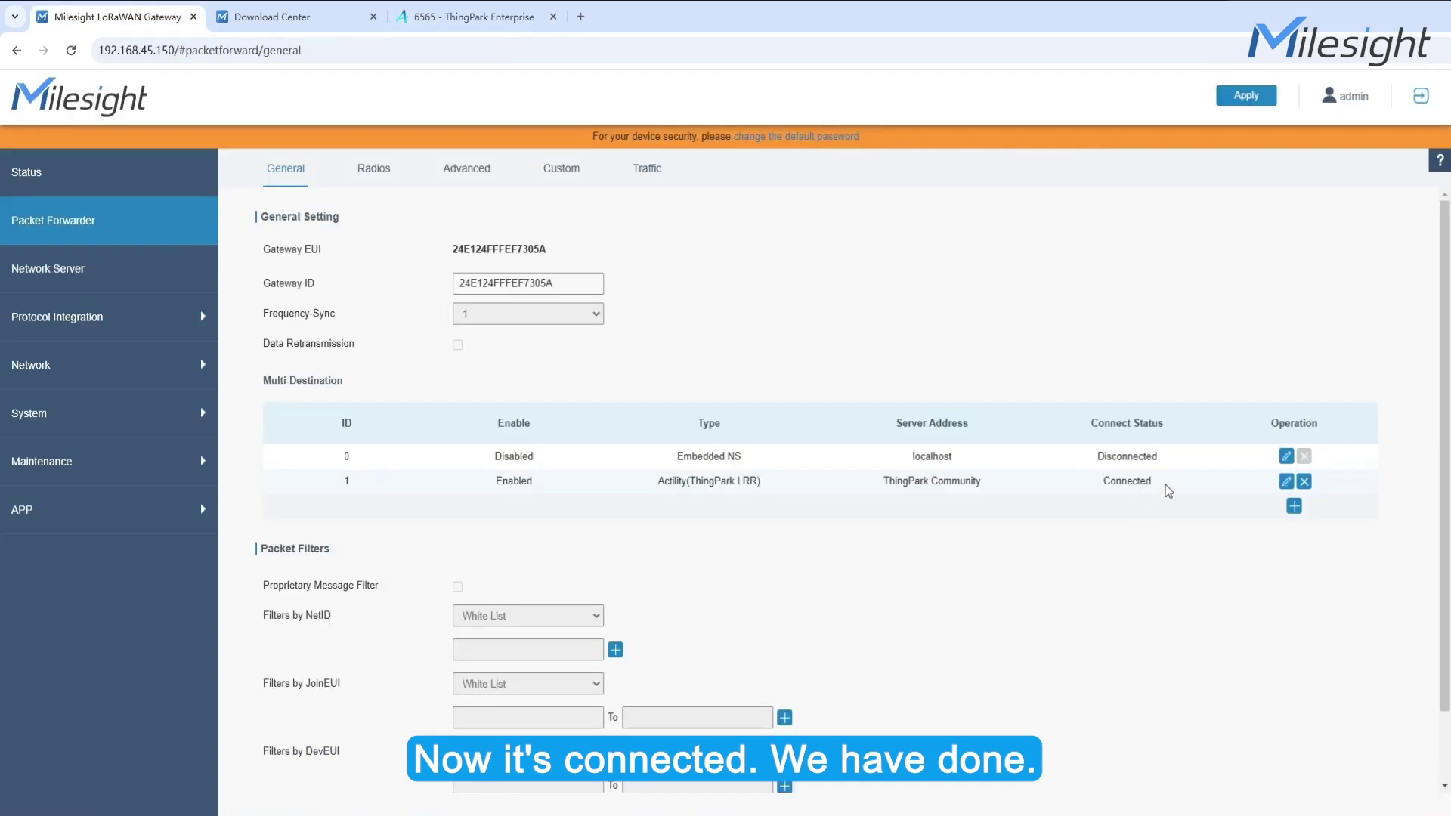
# Confirm the ThingPark Community destination's Connect Status reads Connected
pyautogui.moveTo(1165, 485); pyautogui.dragTo(1100, 482)
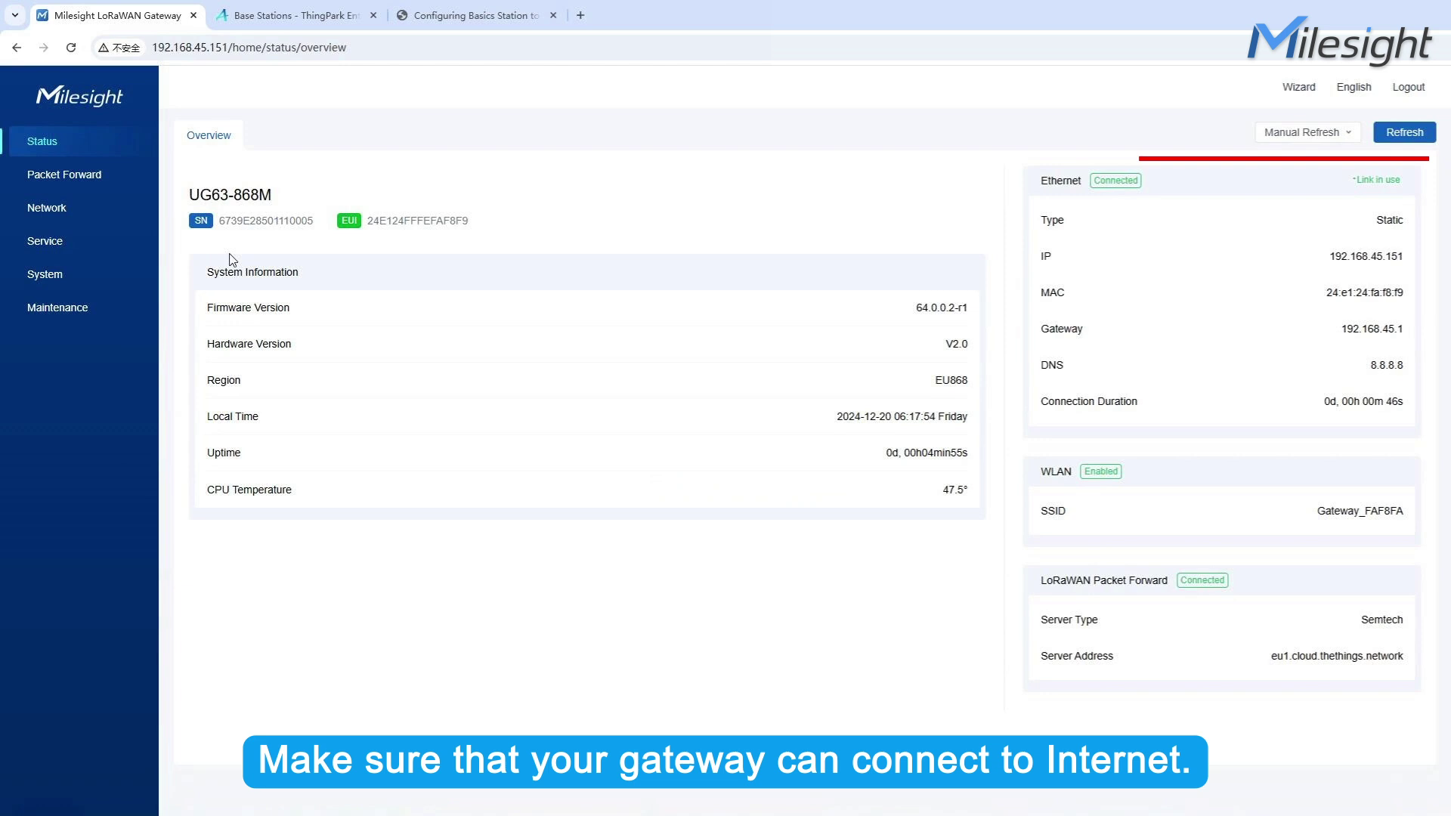
# Change the UG63-868M's packet forward destination type to Basics Station
pyautogui.click(51, 179)
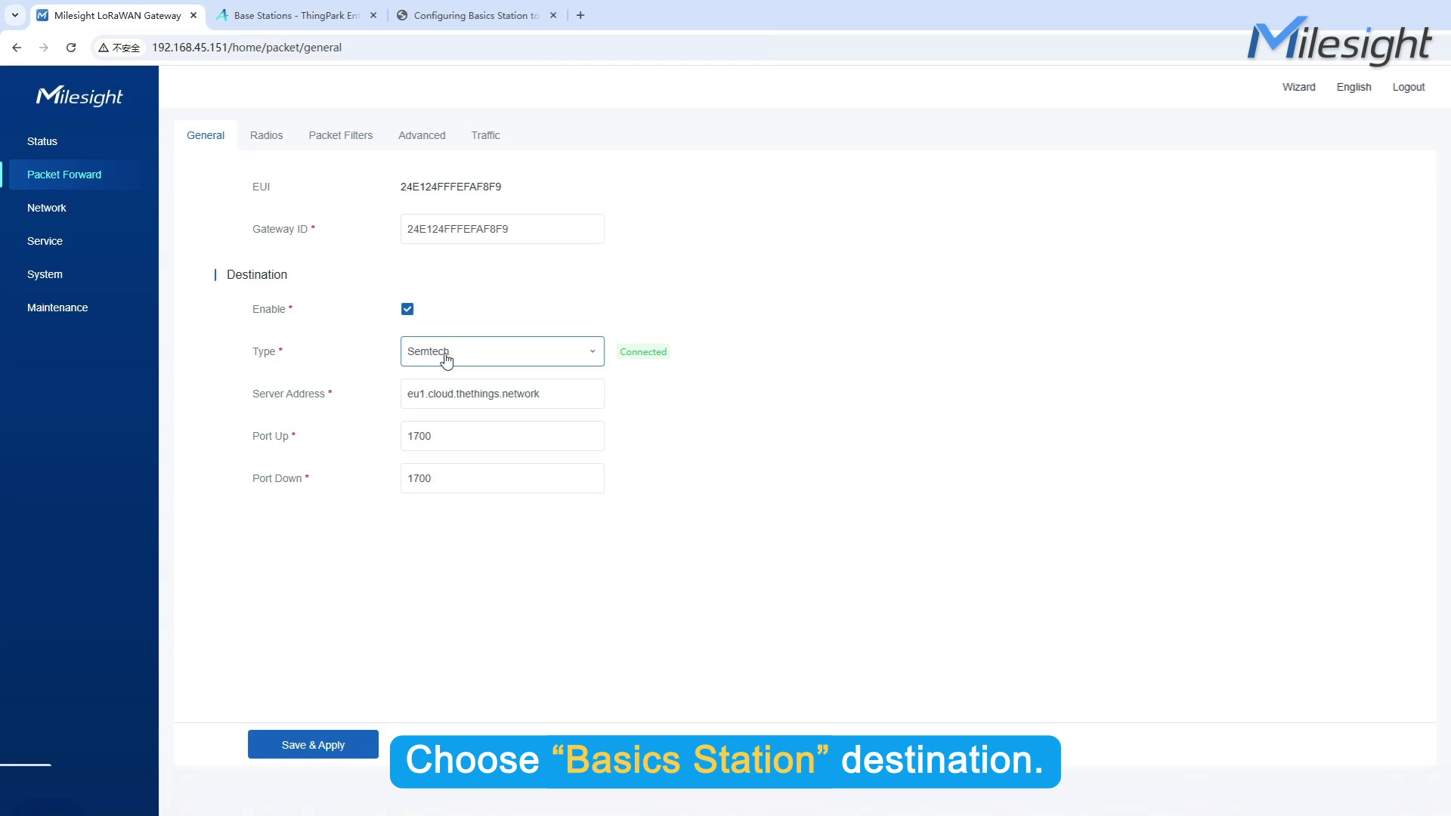
pyautogui.click(475, 356)
pyautogui.click(498, 409)
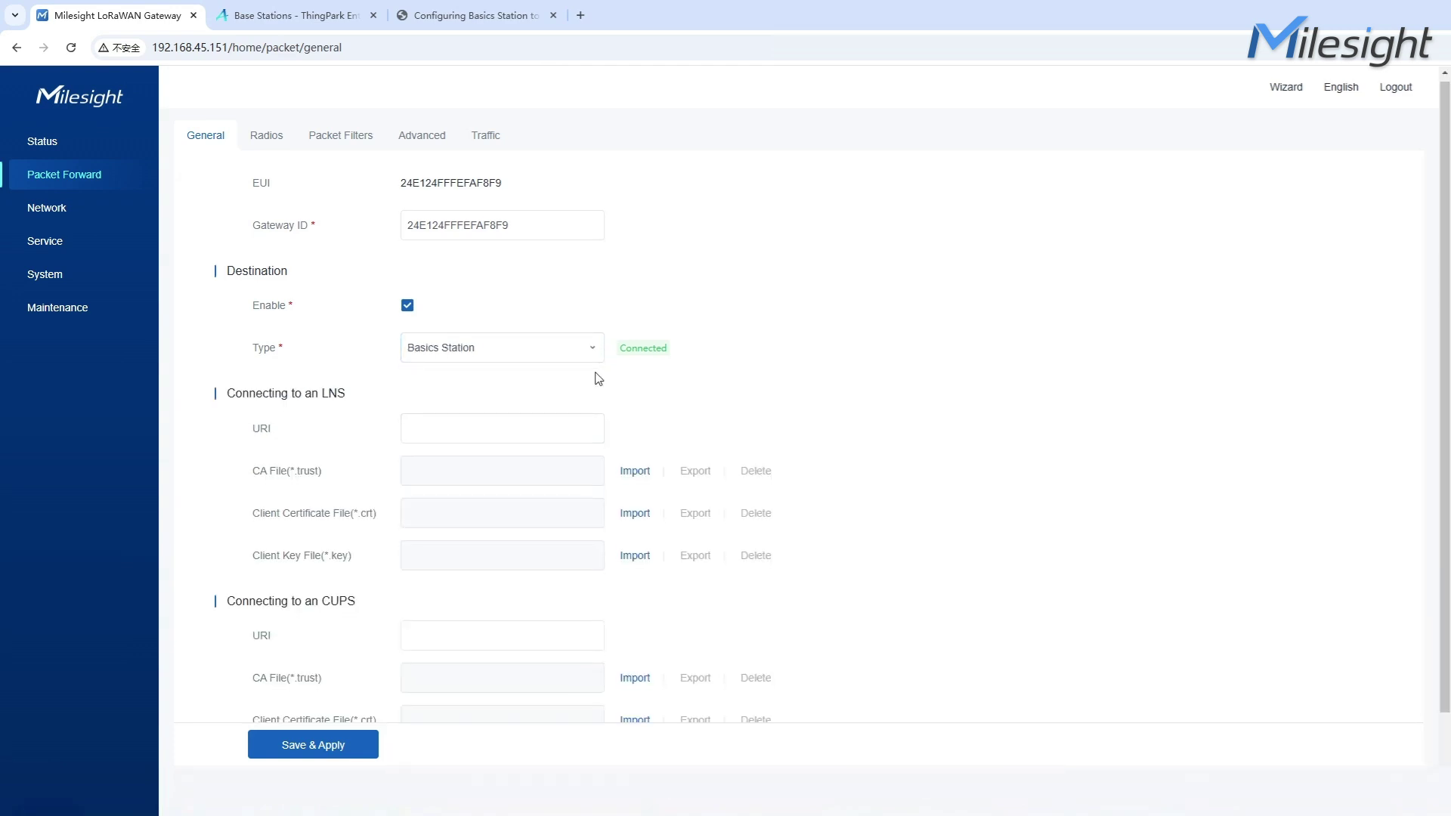
pyautogui.scroll(-1, 597, 378)
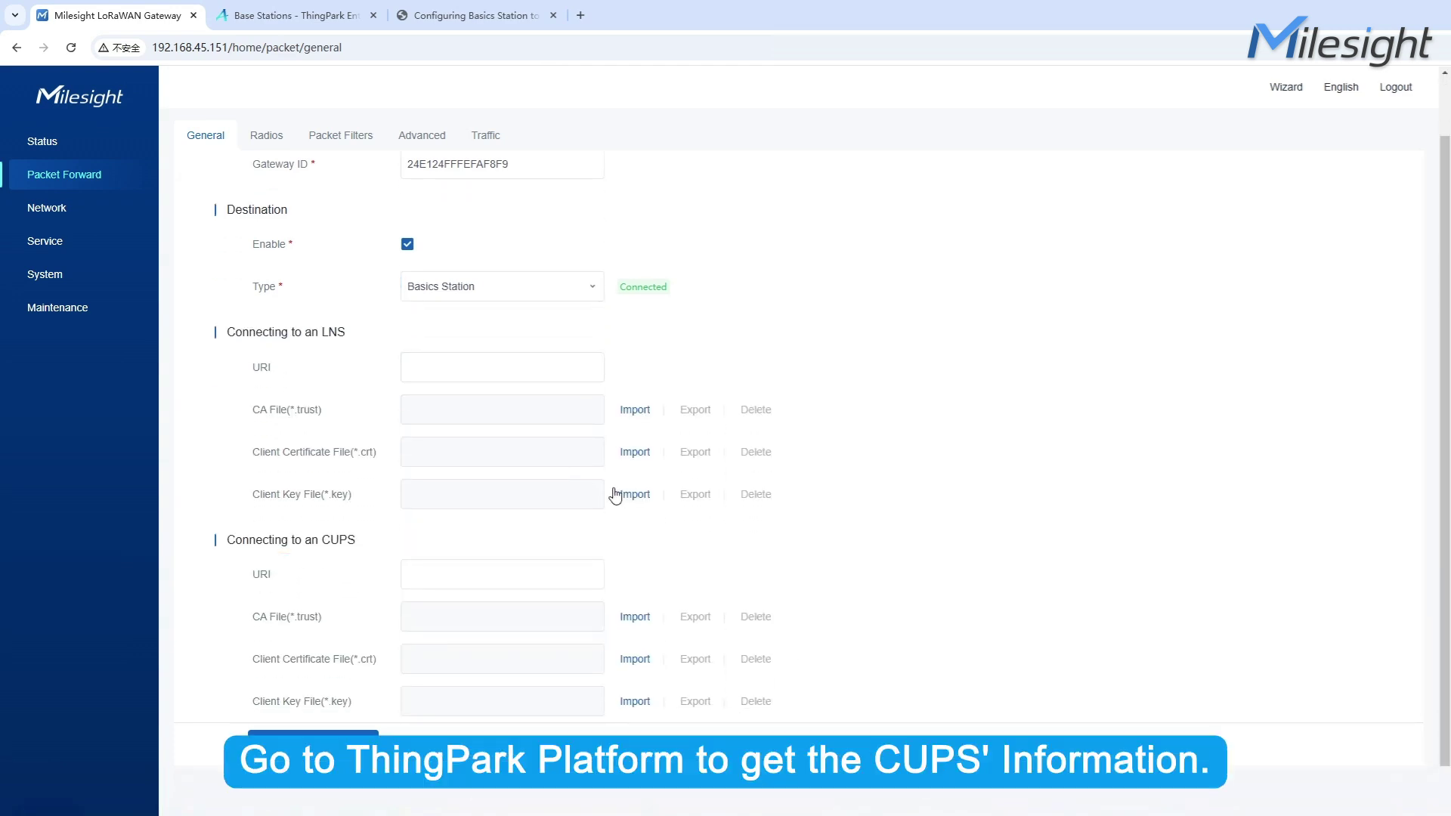
pyautogui.click(469, 15)
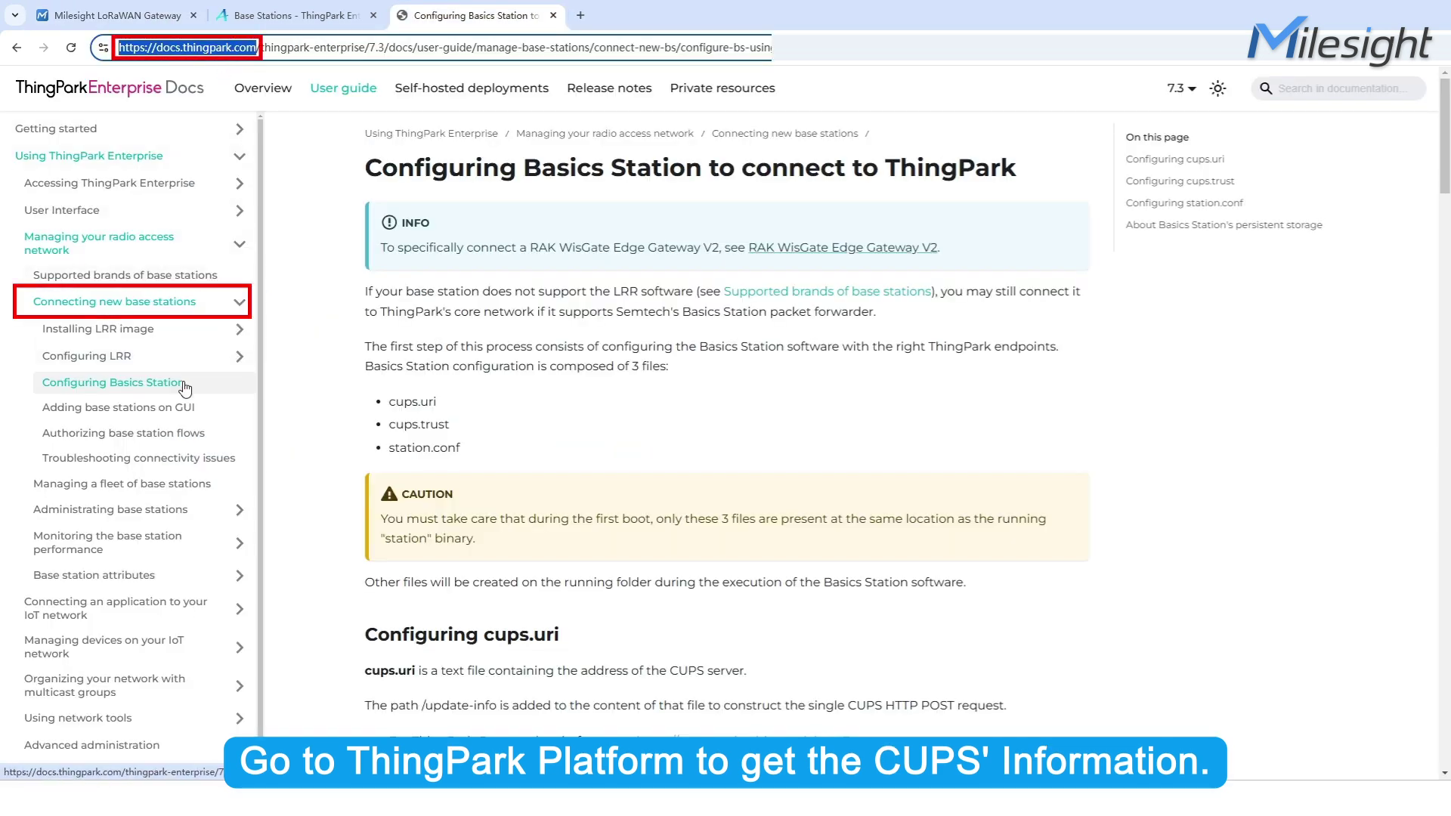
pyautogui.scroll(-6, 552, 363)
pyautogui.moveTo(850, 287); pyautogui.dragTo(637, 289)
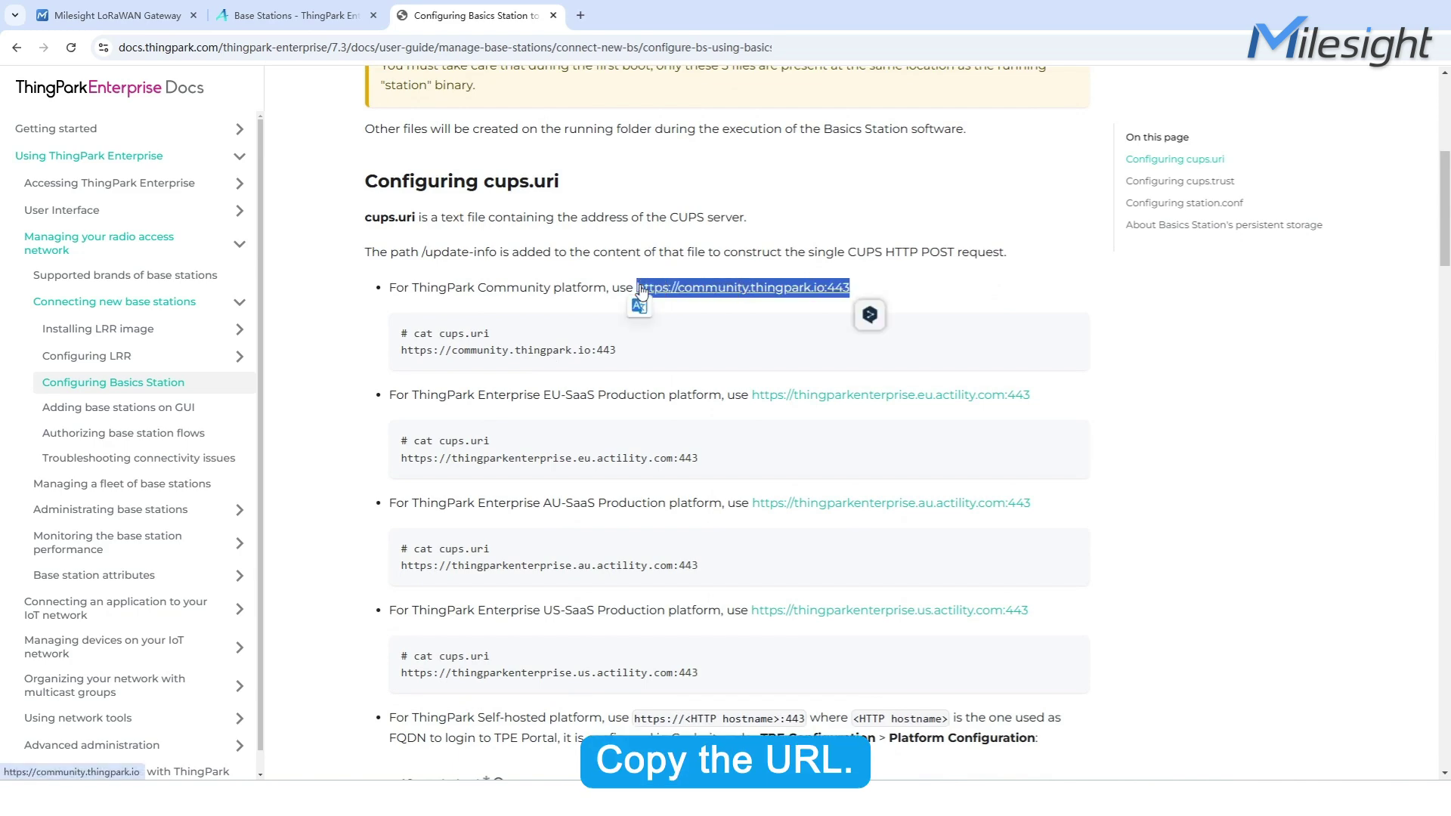
pyautogui.hotkey('ctrl', 'c')
pyautogui.click(114, 15)
pyautogui.click(508, 574)
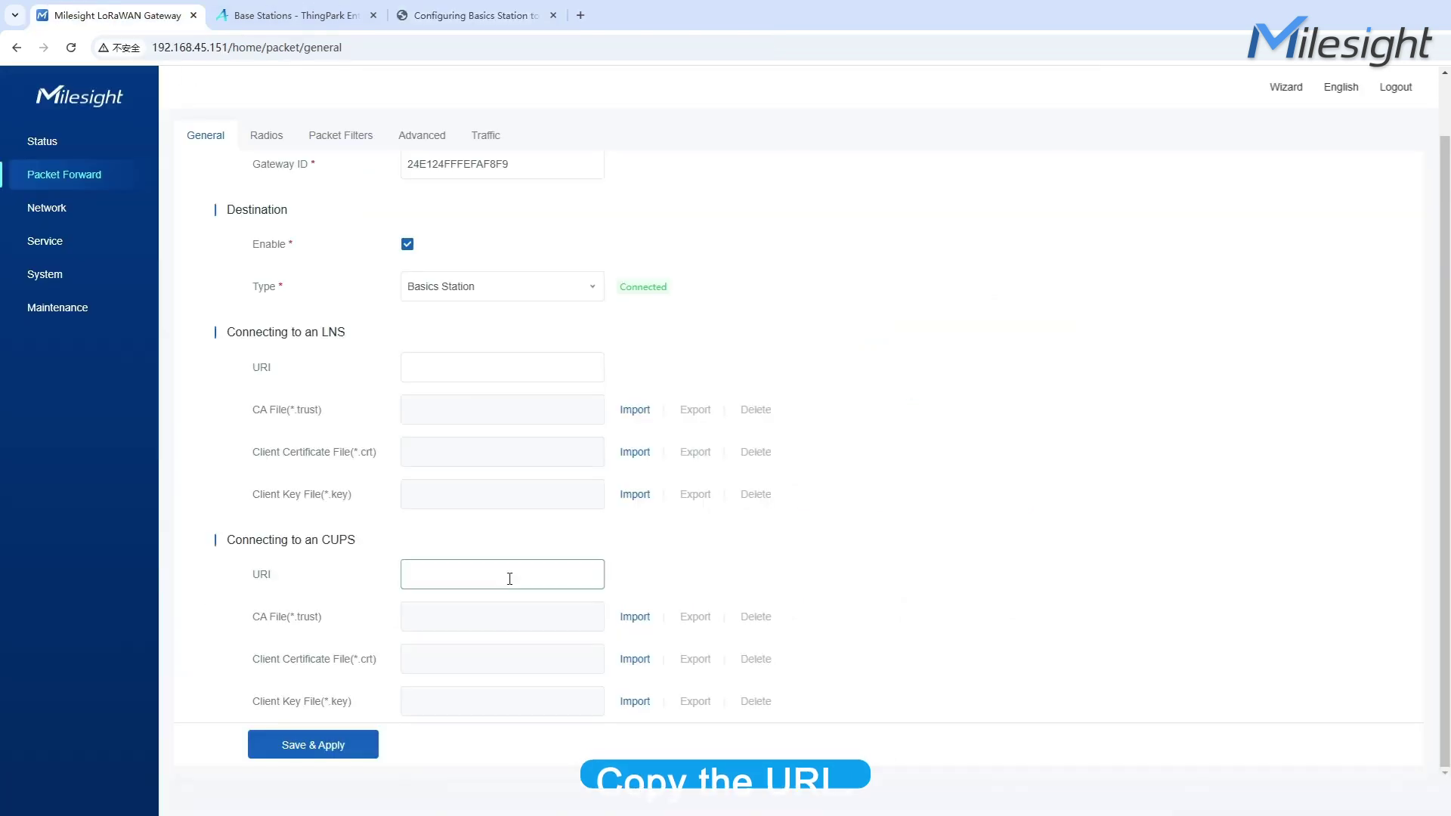
pyautogui.hotkey('ctrl', 'v')
# Open the AmazonRootCA1.pem certificate from the docs and select its text
pyautogui.click(468, 15)
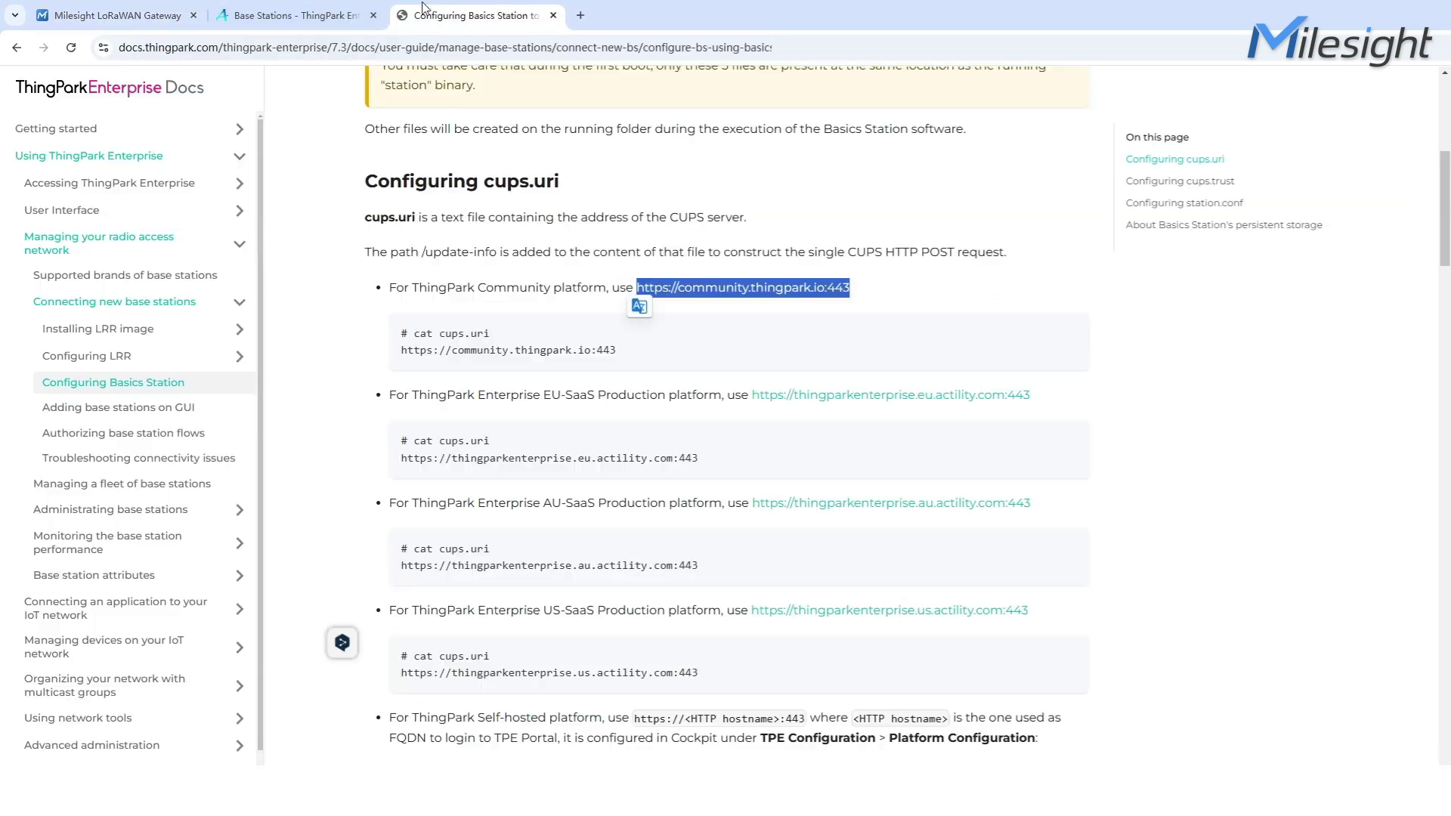
pyautogui.scroll(-8, 503, 453)
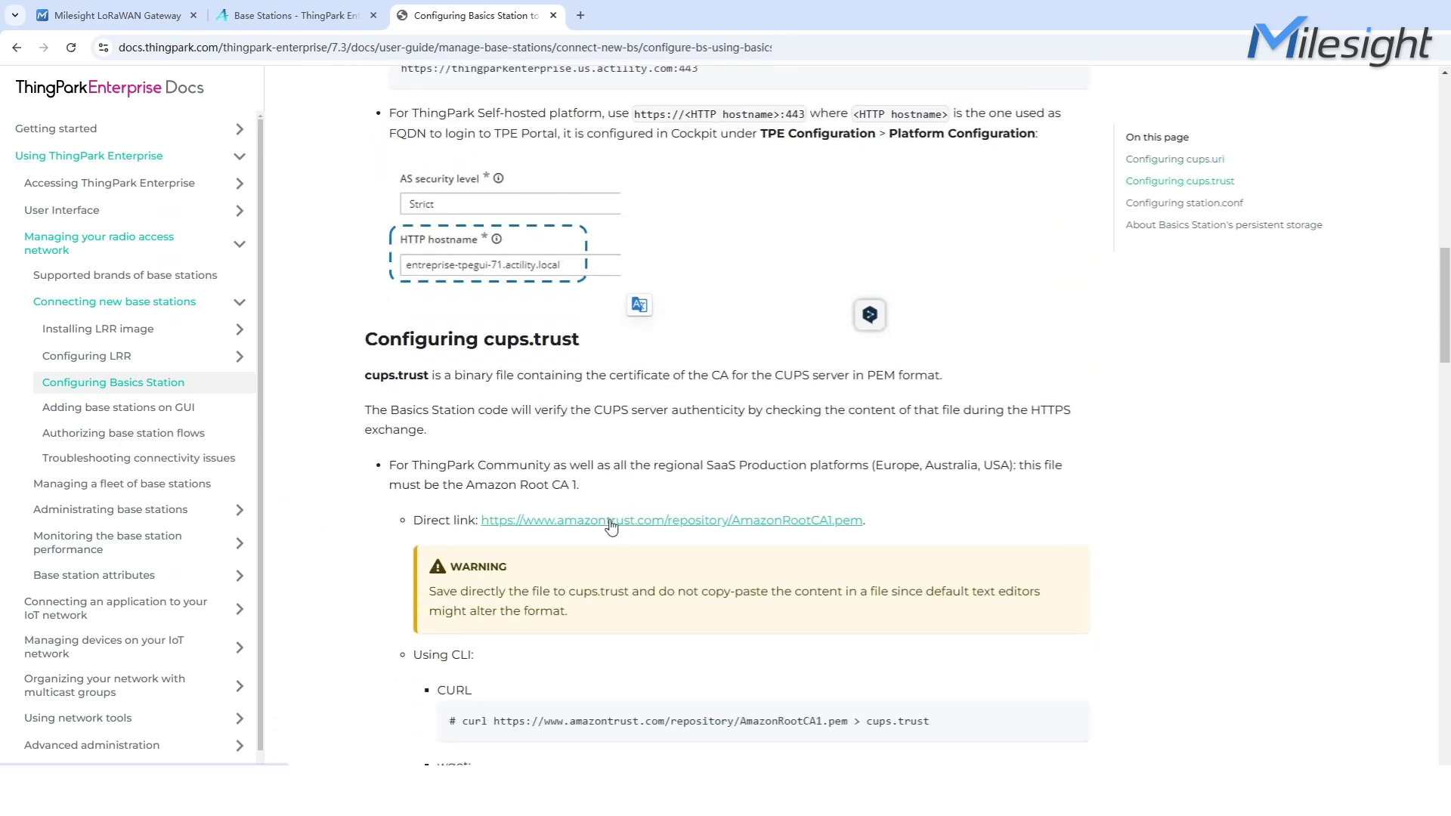
pyautogui.click(605, 520)
pyautogui.moveTo(181, 376); pyautogui.dragTo(1, 99)
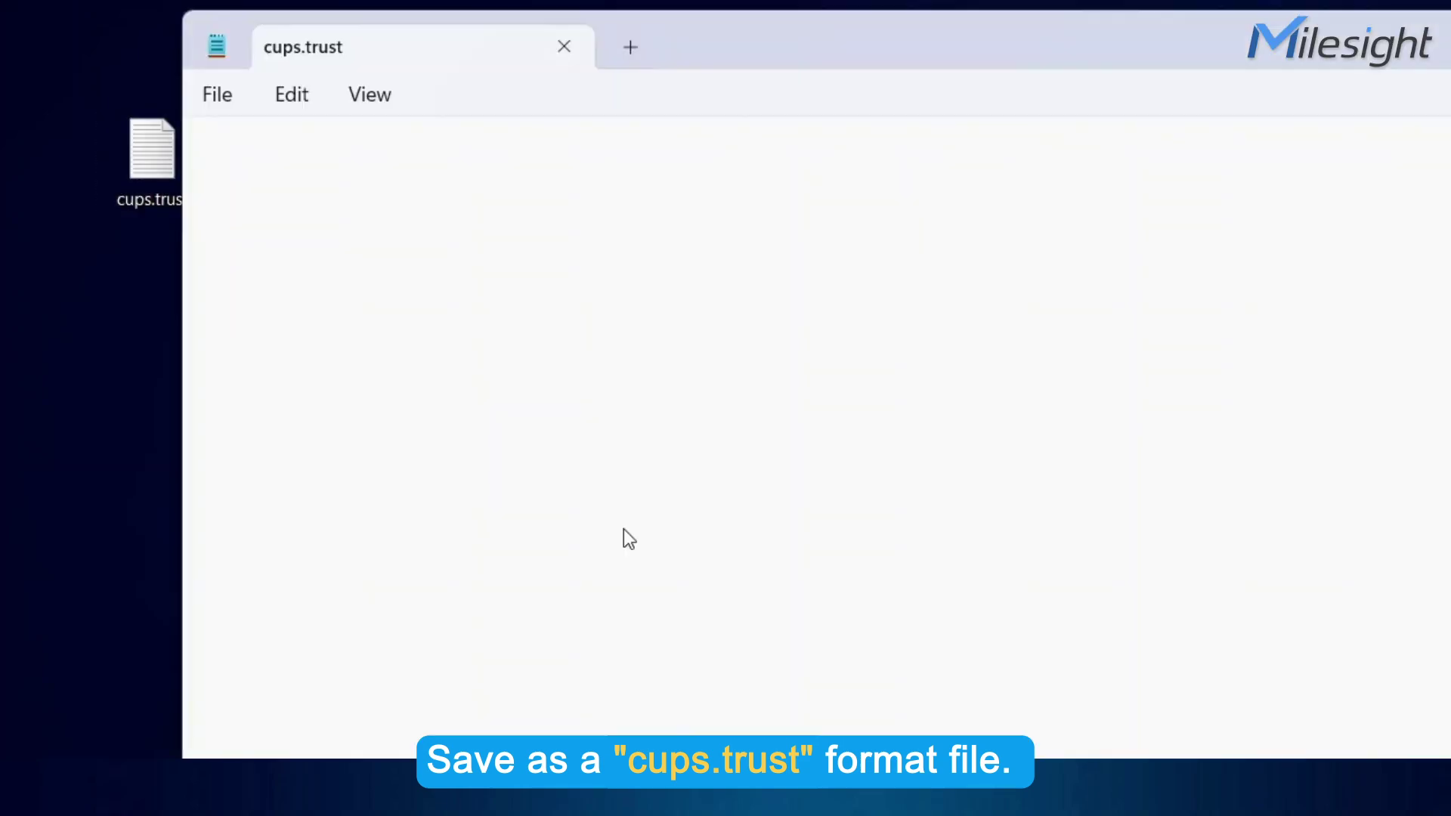
# Paste the Amazon Root CA 1 certificate into cups.trust and save it
pyautogui.hotkey('ctrl', 'v')
pyautogui.click(218, 95)
pyautogui.click(280, 295)
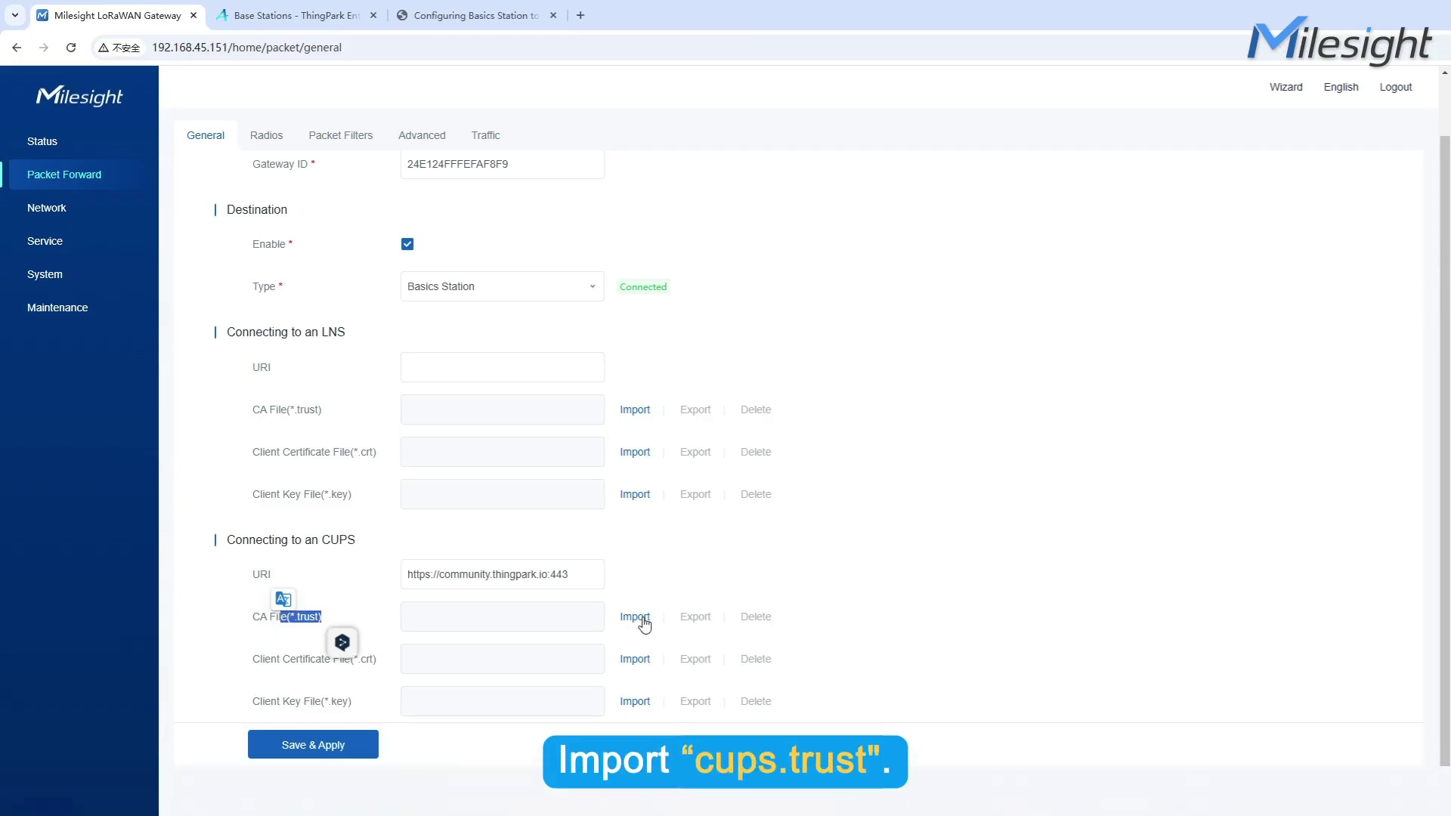
# Import cups.trust as the CUPS CA file
pyautogui.click(644, 625)
pyautogui.click(219, 121)
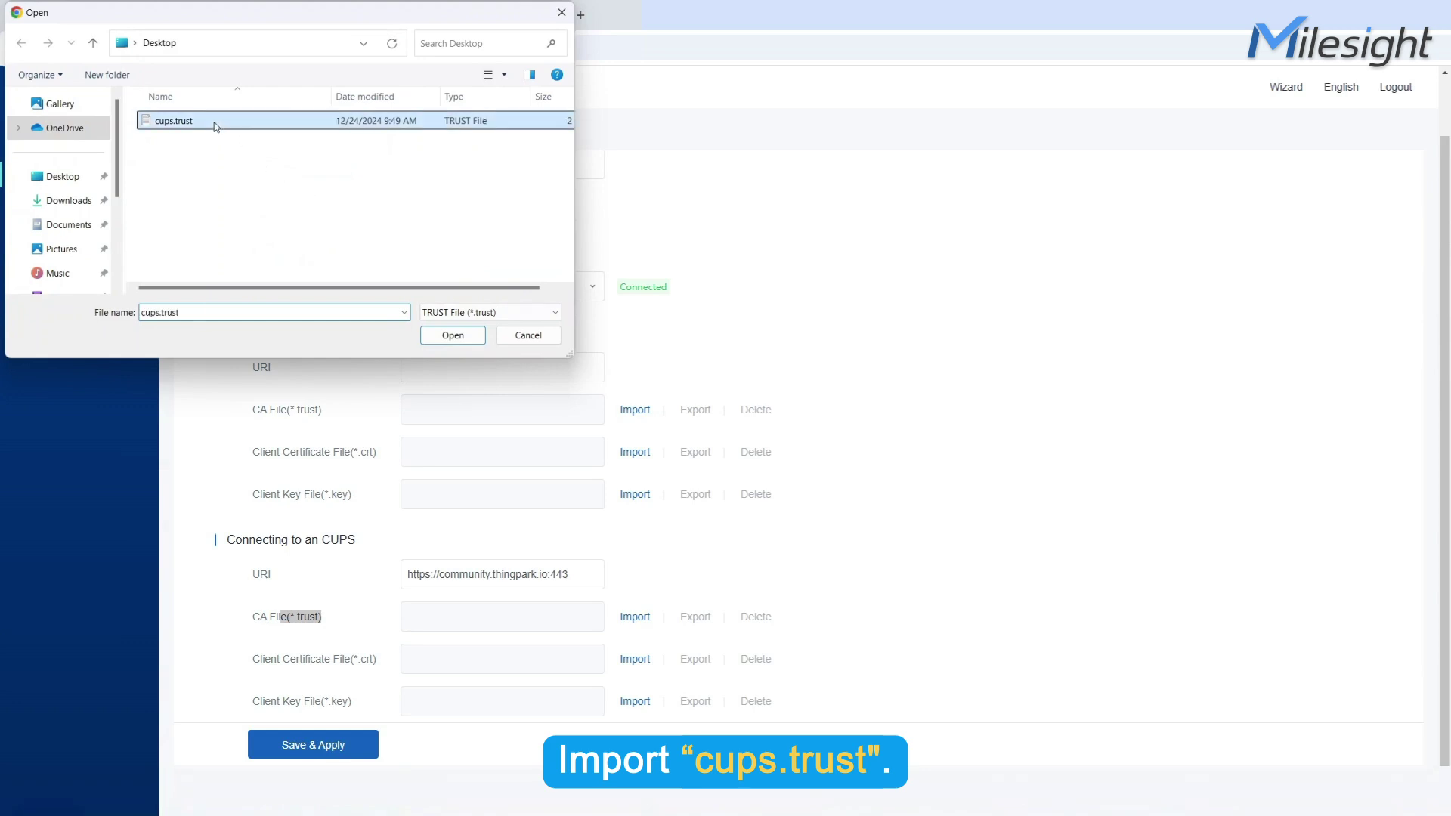
pyautogui.click(456, 339)
# Create a blank key.key, import it as the Client Key File, and save and apply the settings
pyautogui.moveTo(354, 702); pyautogui.dragTo(325, 702)
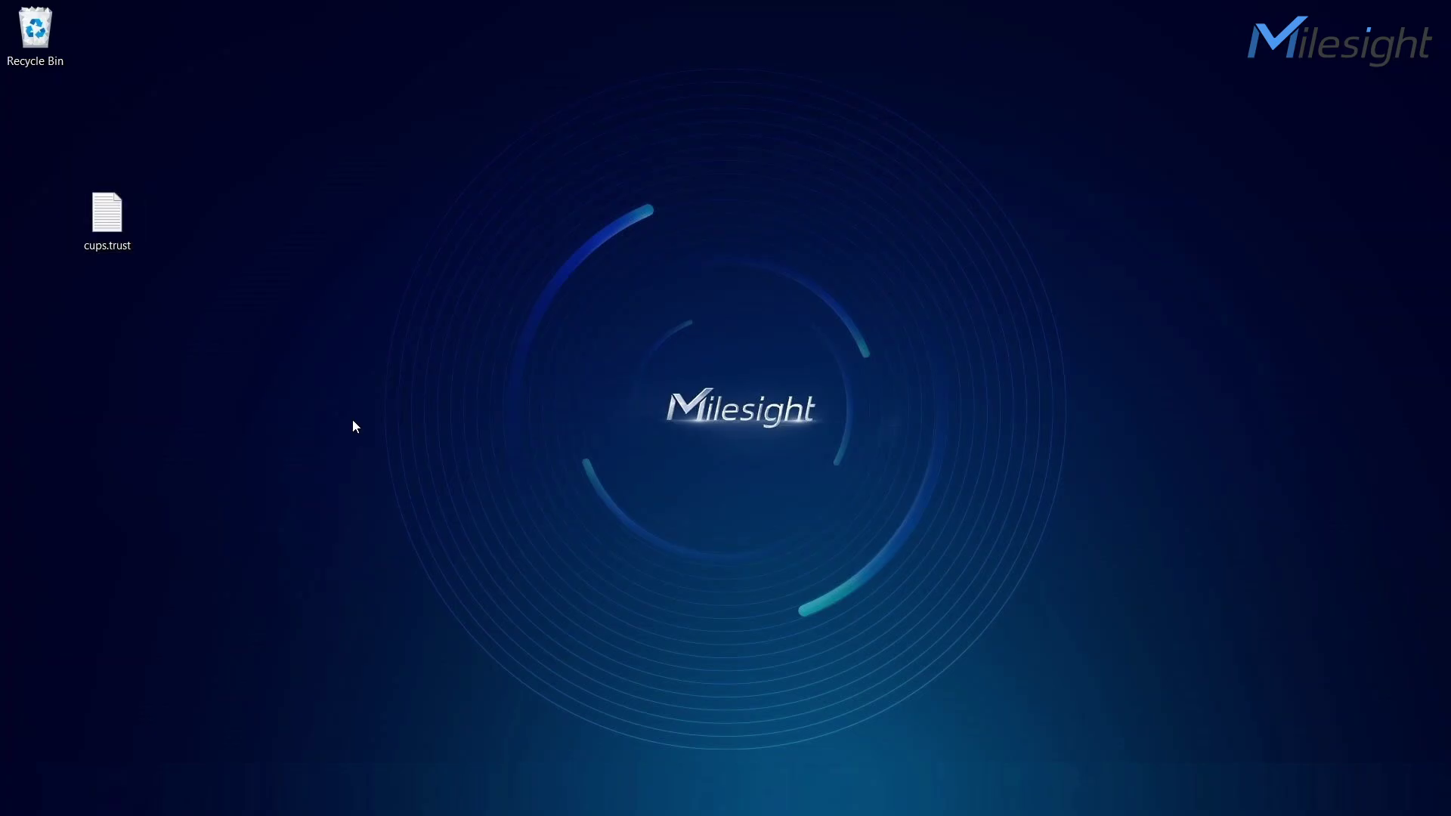
pyautogui.rightClick(352, 419)
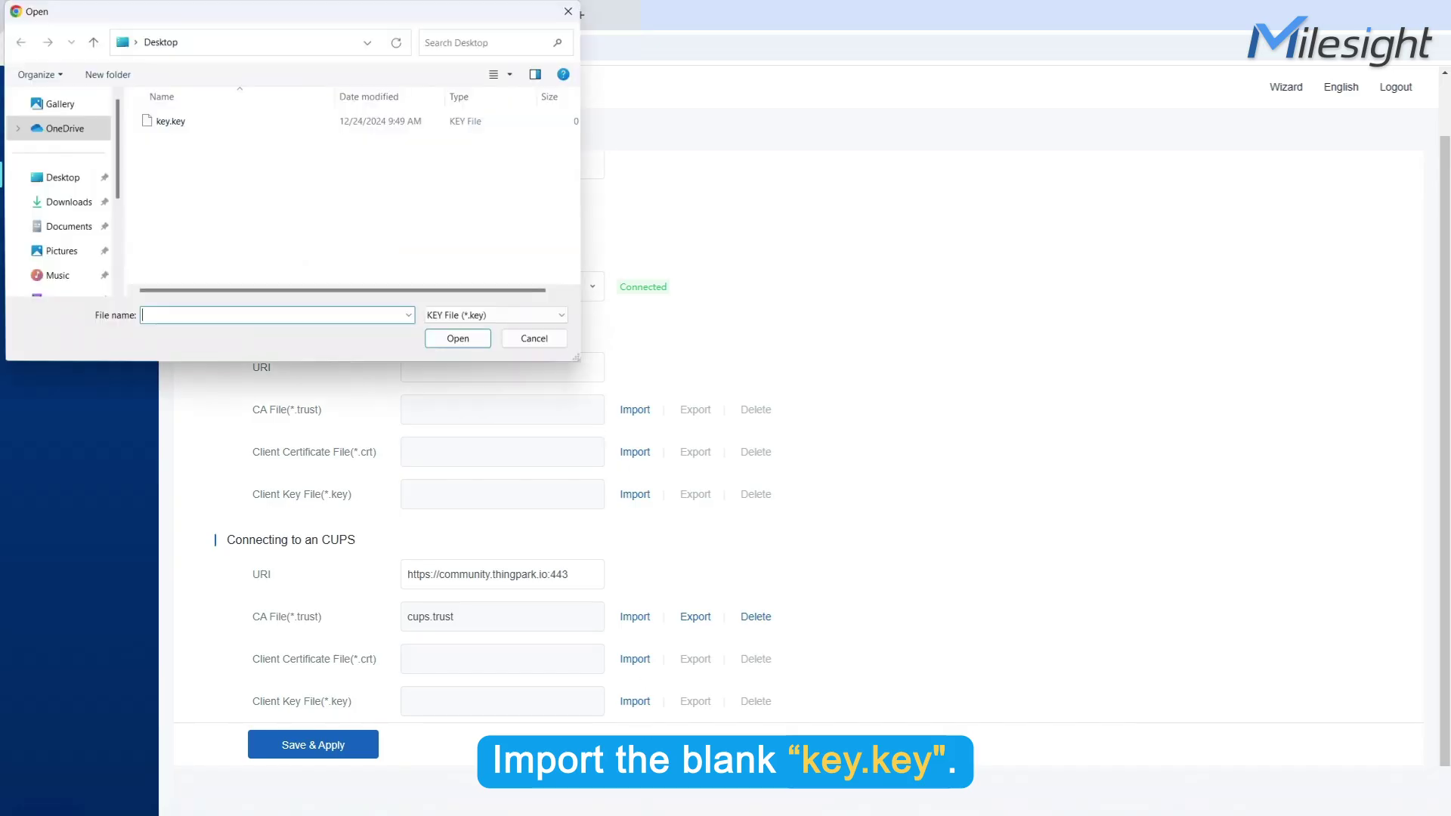
pyautogui.click(207, 122)
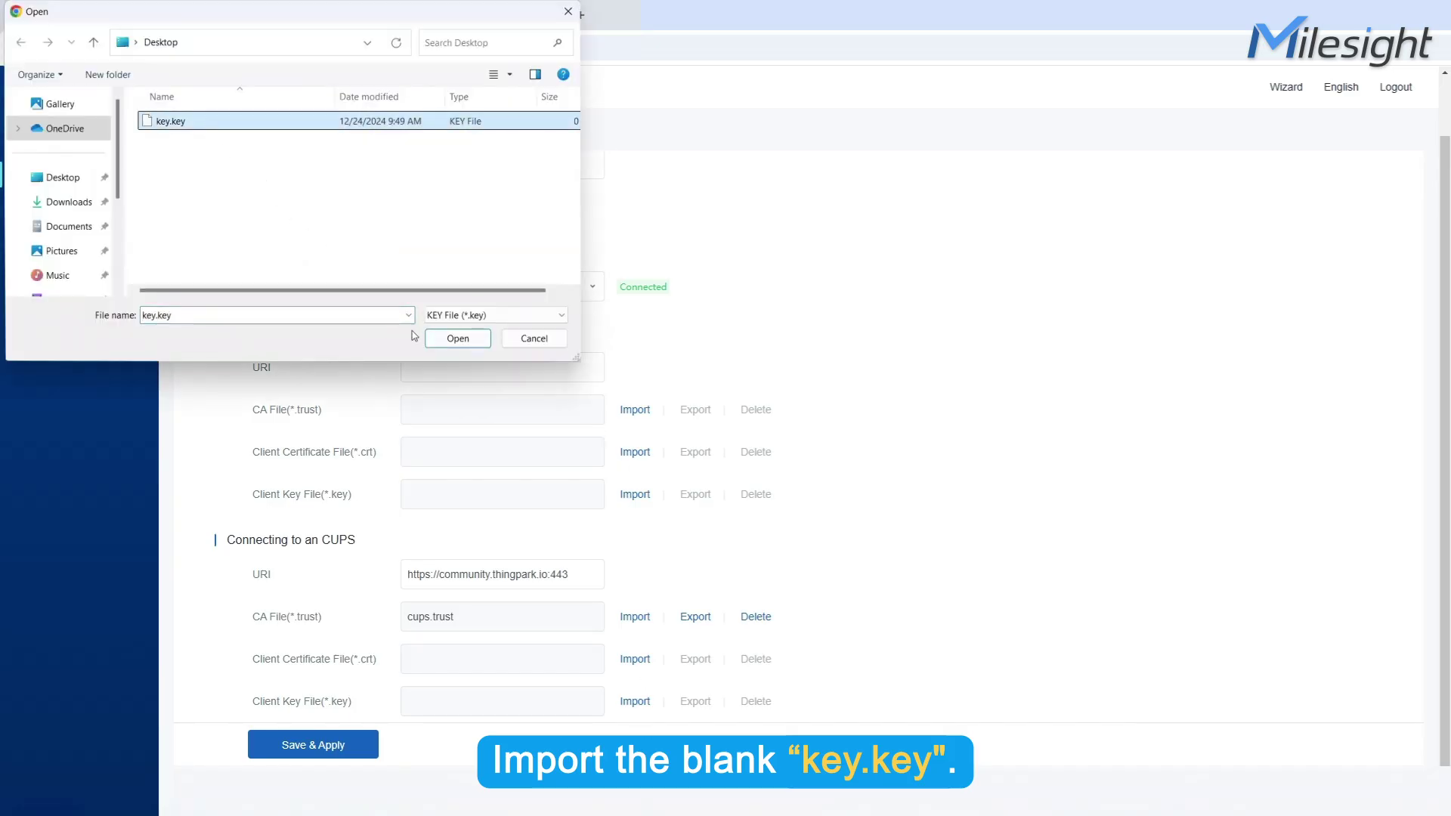
pyautogui.click(458, 337)
pyautogui.click(265, 756)
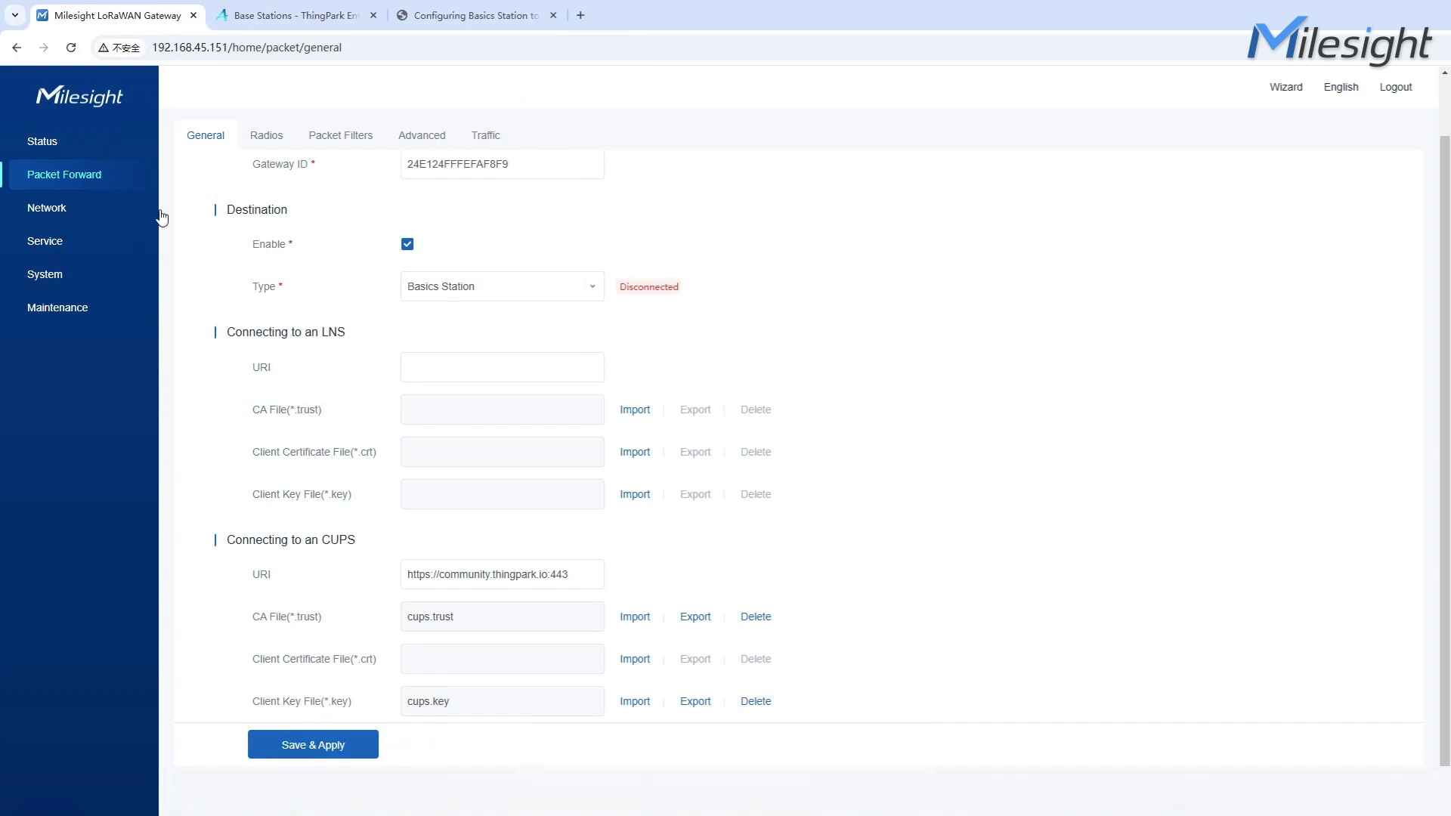
pyautogui.click(281, 16)
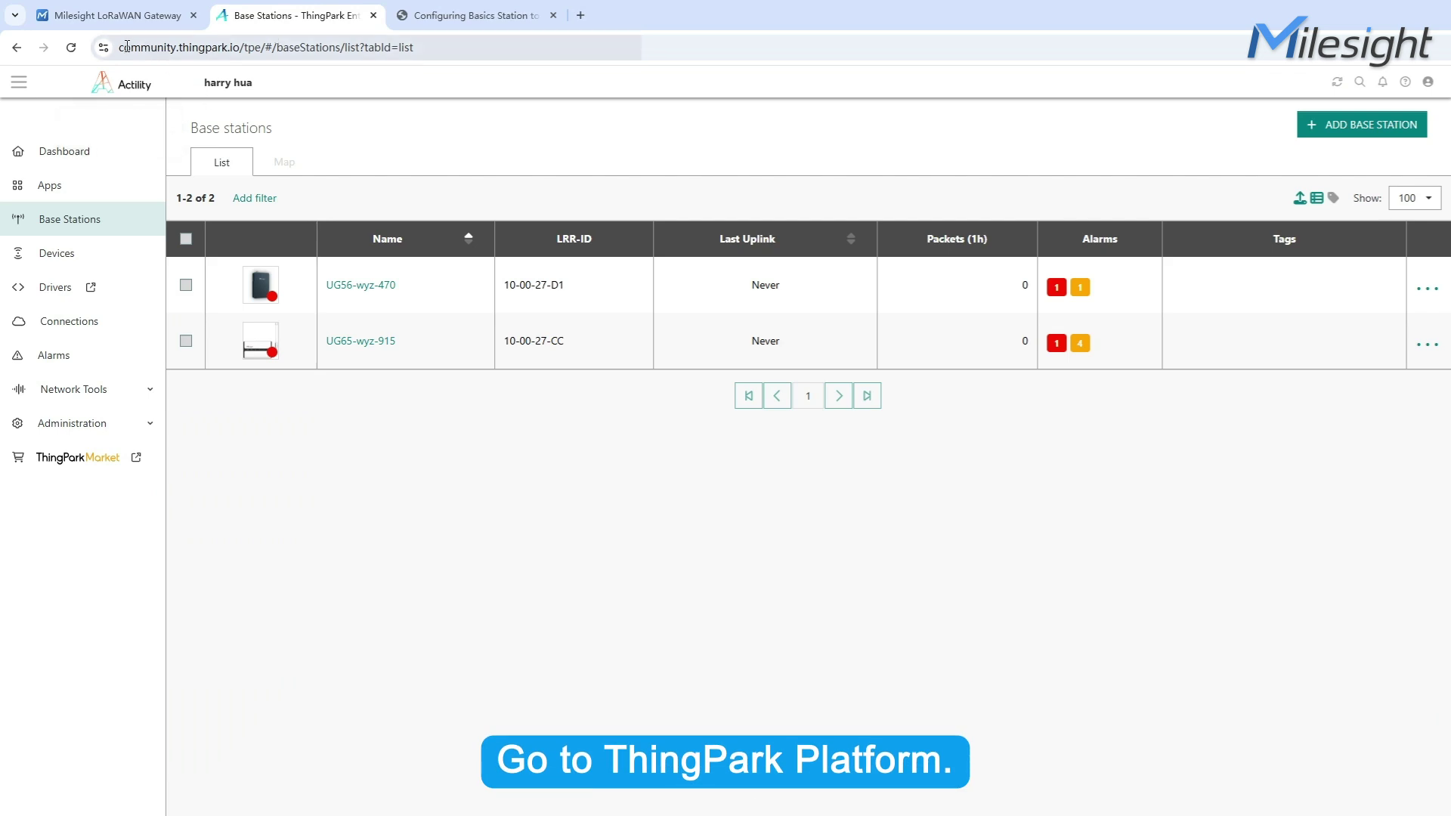
# Start adding a new base station from the ThingPark Base stations list
pyautogui.moveTo(240, 50); pyautogui.dragTo(240, 50)
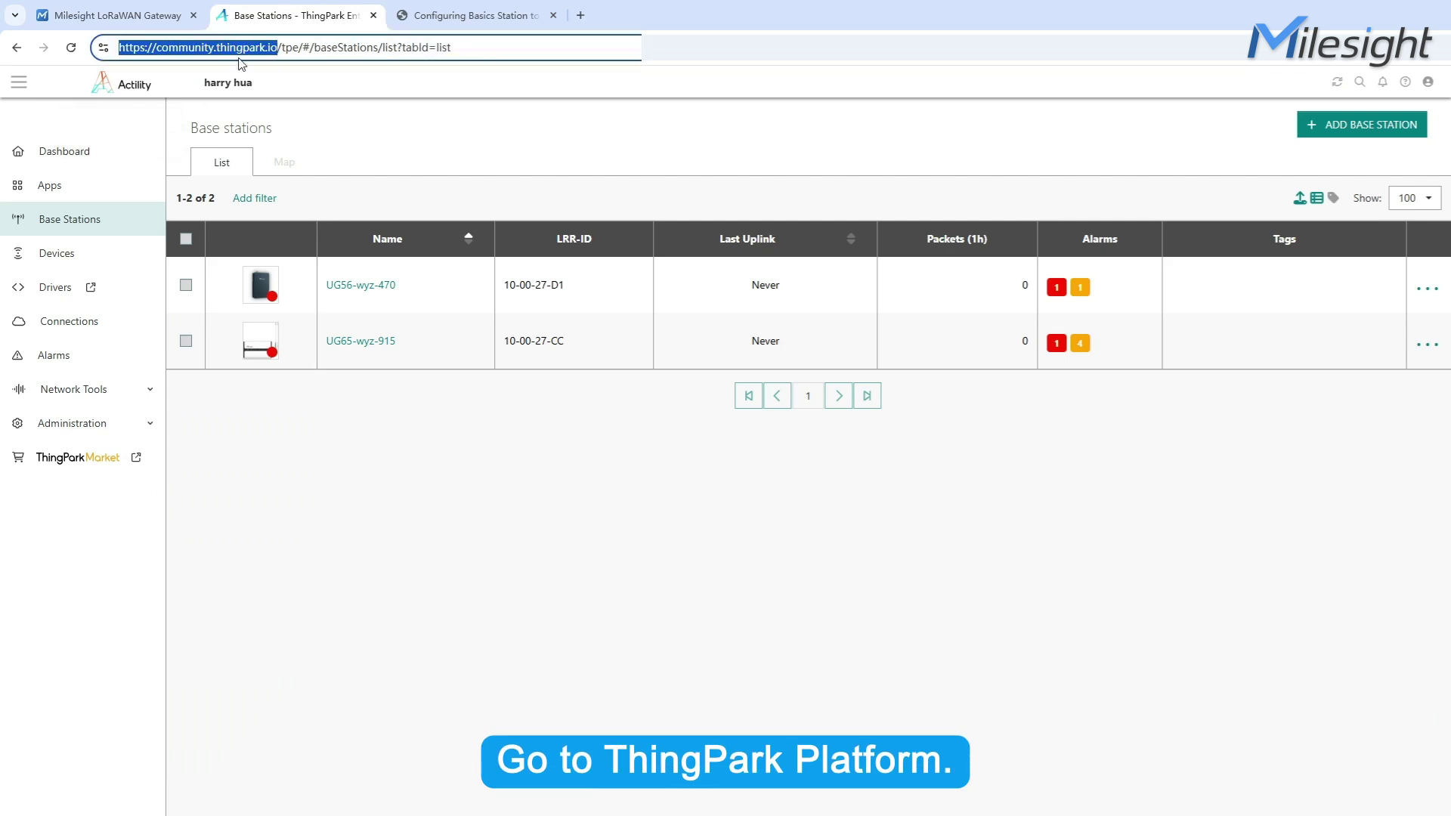
pyautogui.click(1344, 142)
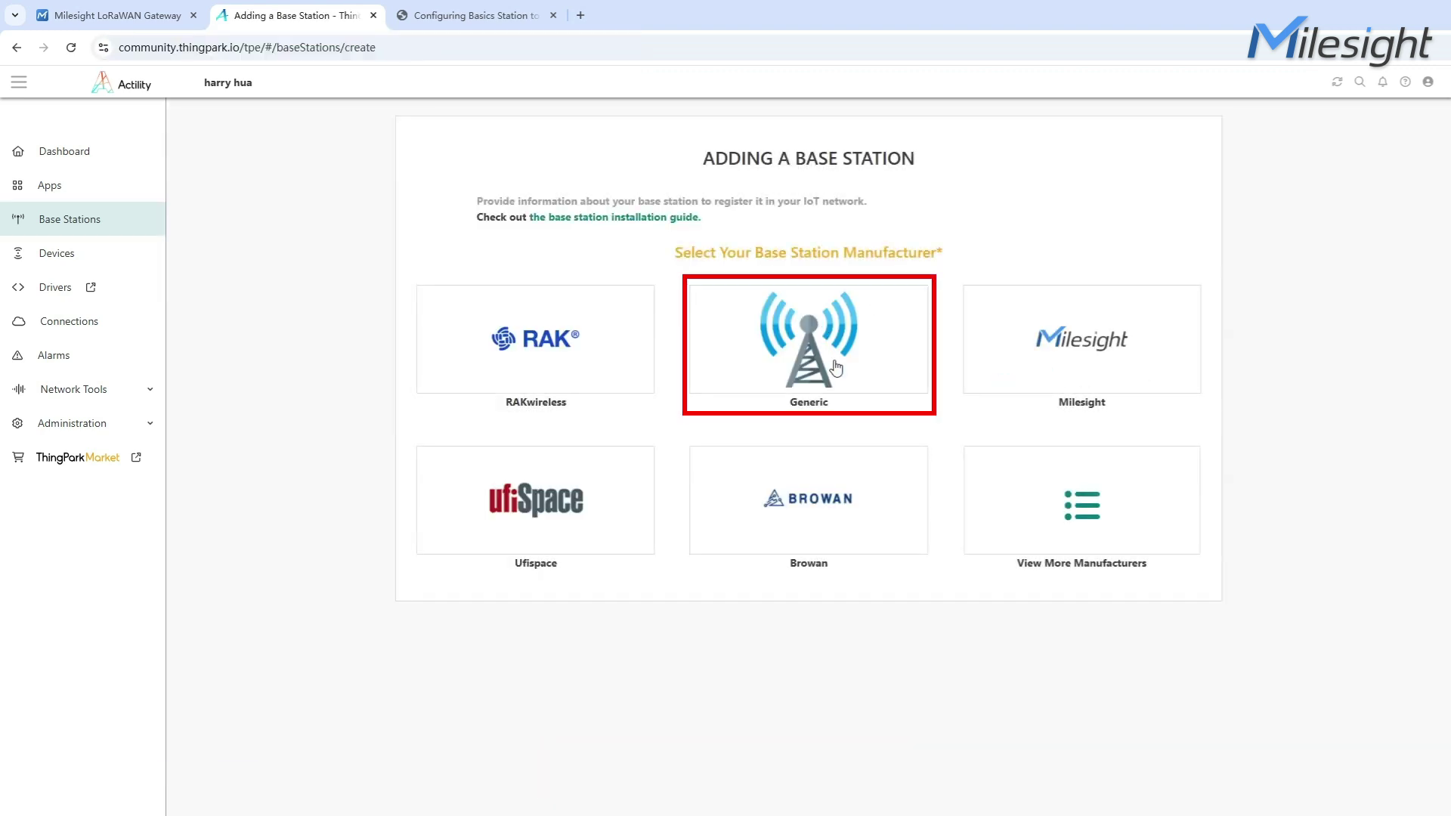
# Choose the Generic manufacturer with the Basics Station model and enter the name UG63
pyautogui.click(838, 367)
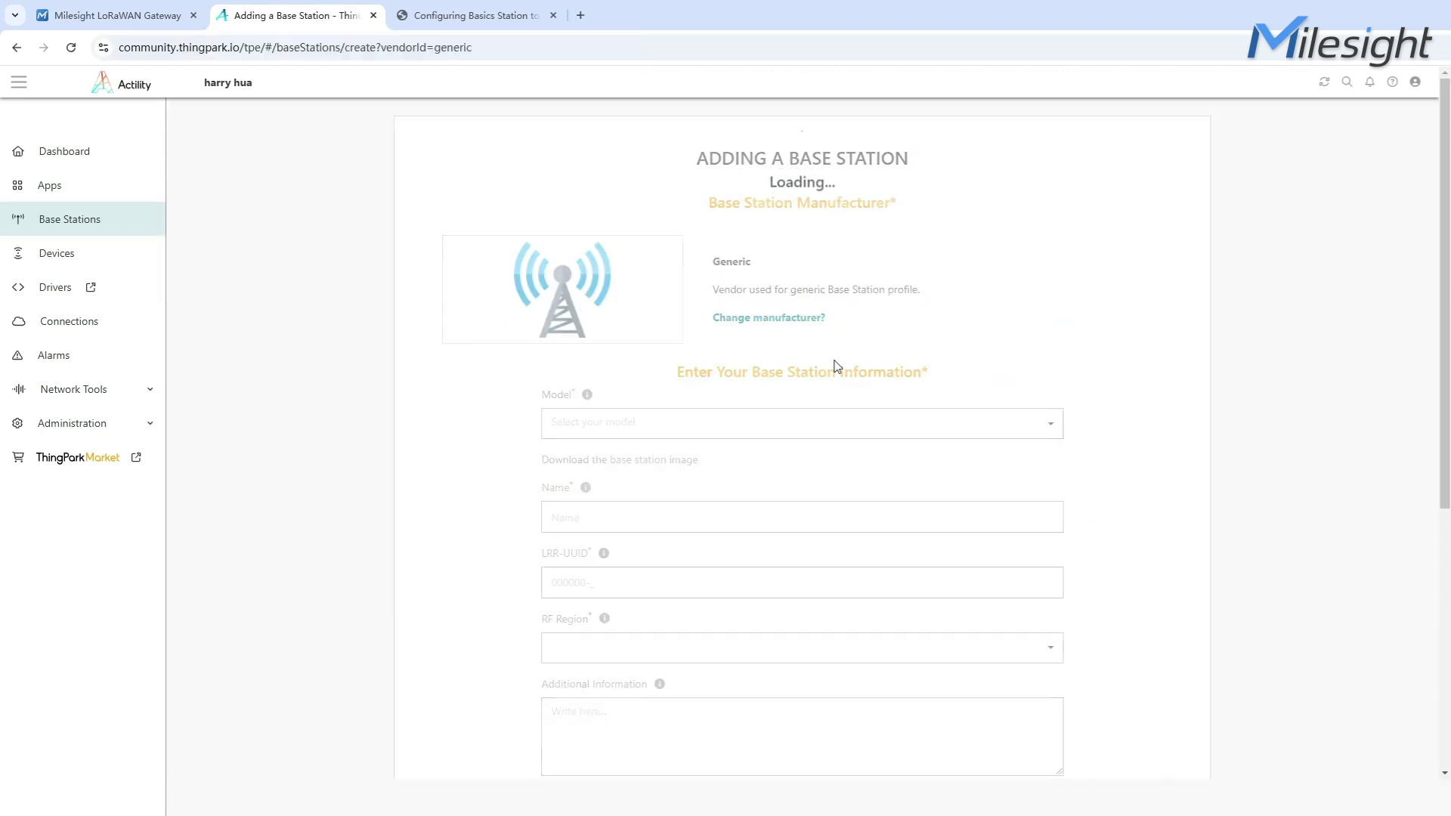
pyautogui.click(792, 418)
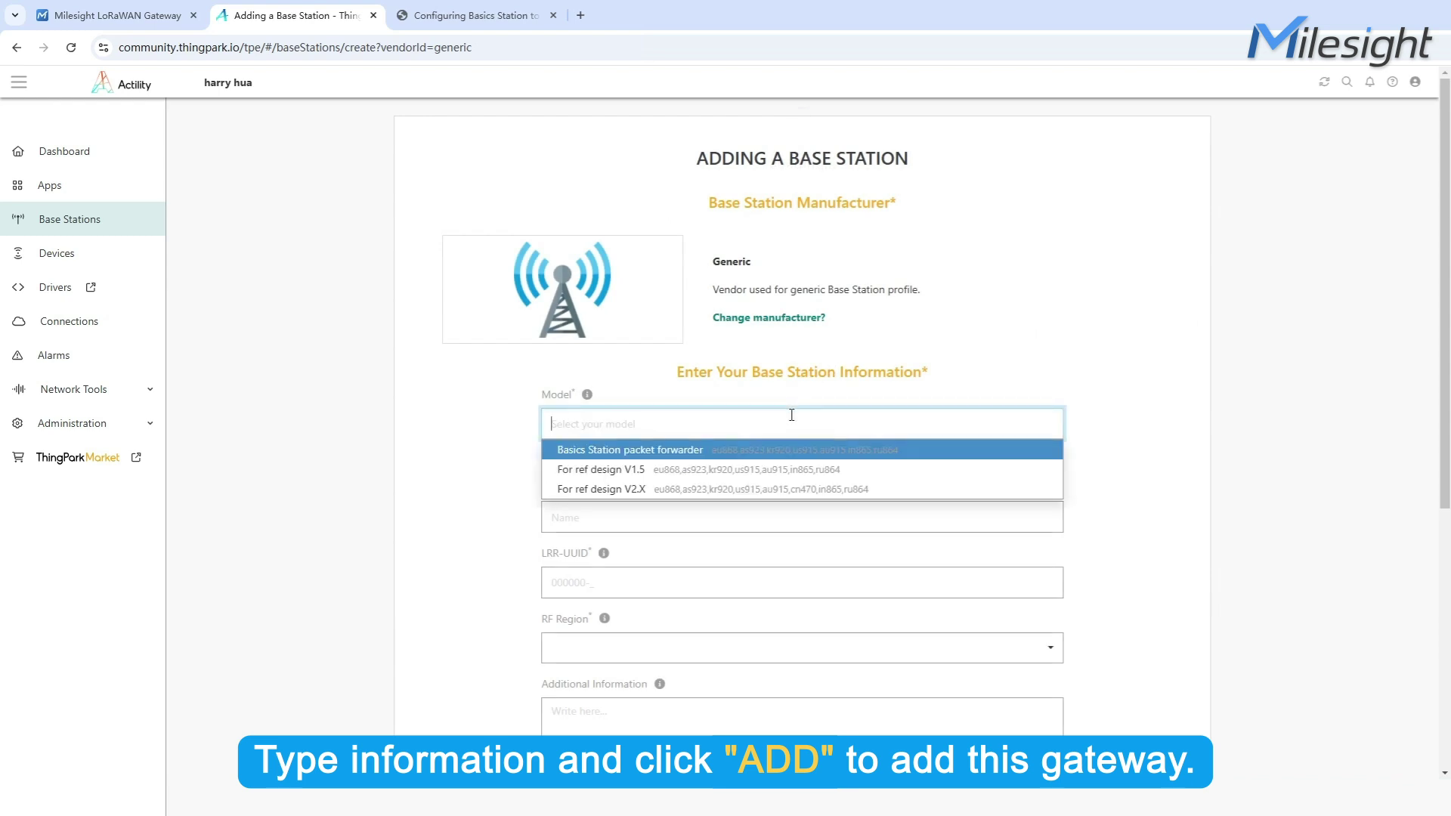
pyautogui.click(770, 451)
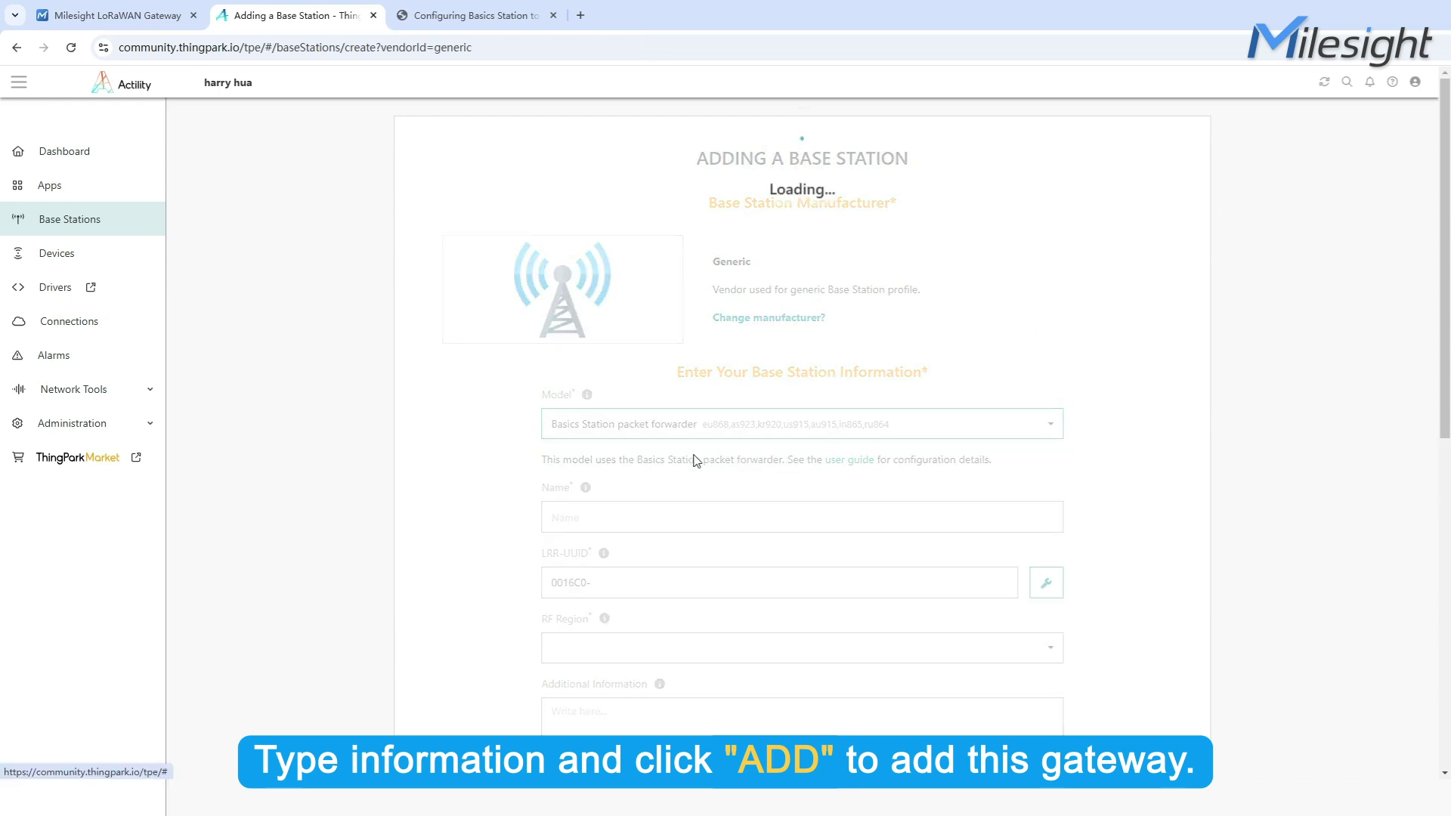
pyautogui.scroll(-2, 605, 416)
pyautogui.click(576, 376)
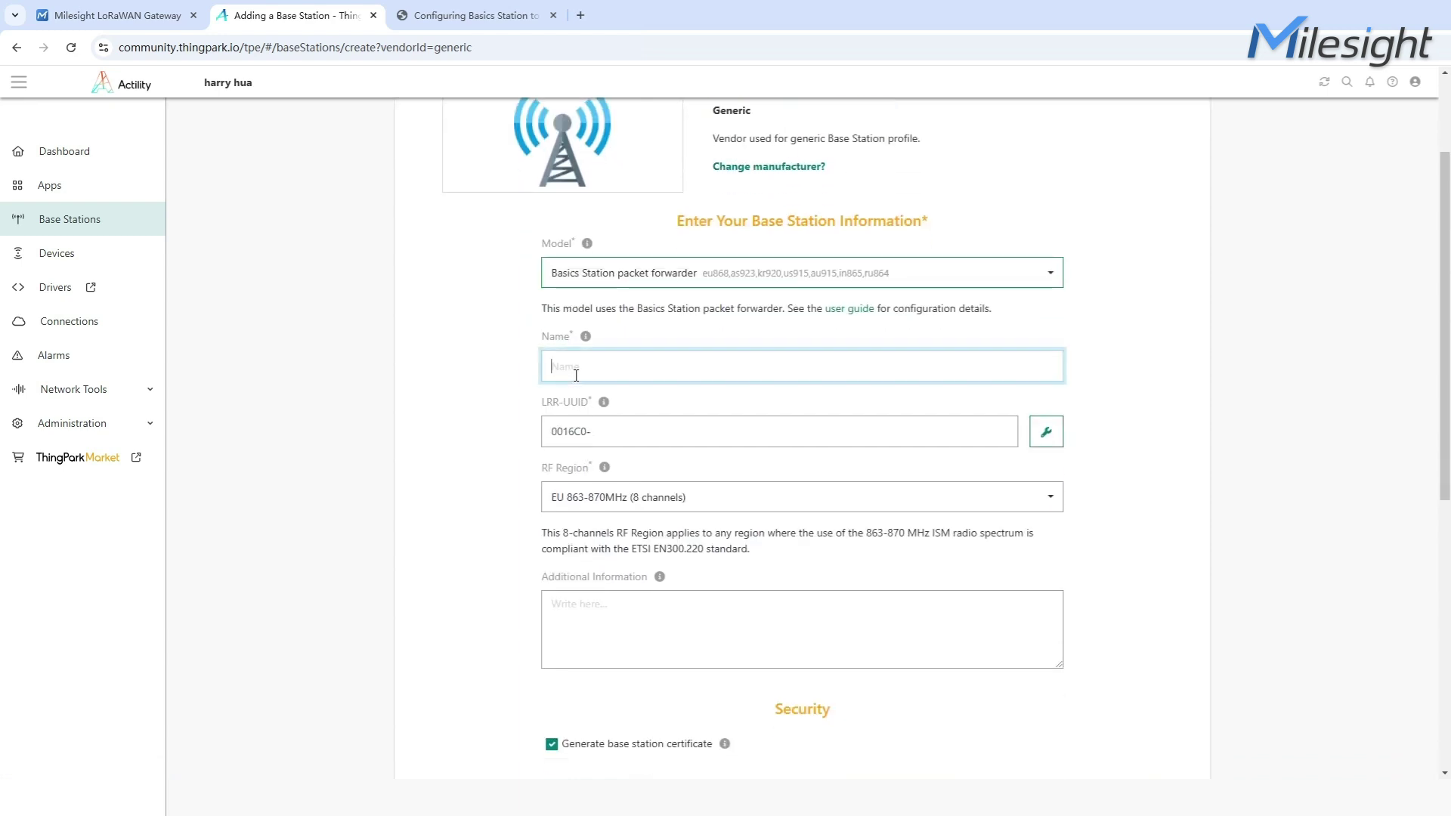
pyautogui.write('UG63')
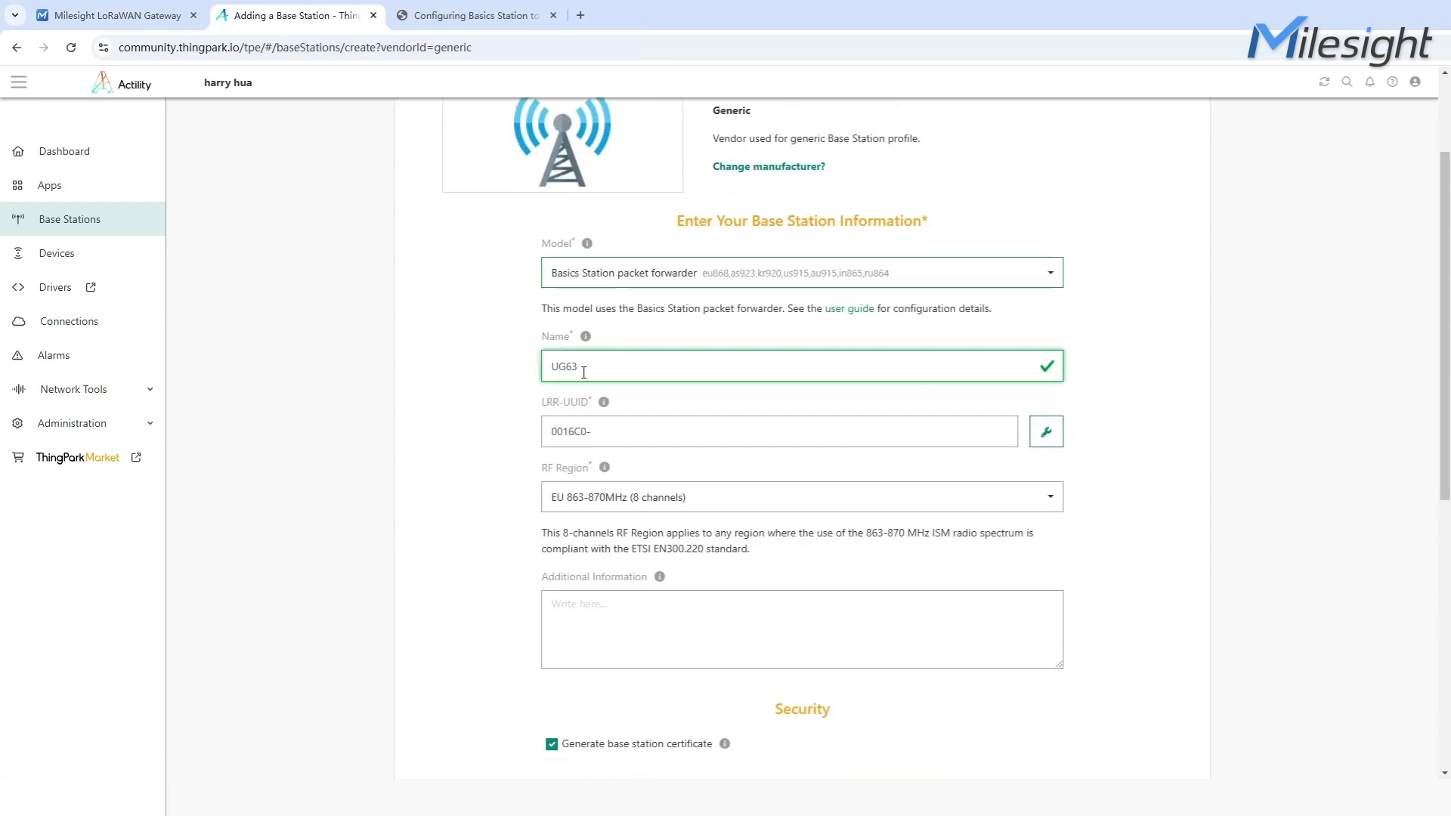
# Copy the gateway EUI into the LRR-UUID field as 0016C0-24E124FFFEFAF8F9
pyautogui.click(117, 16)
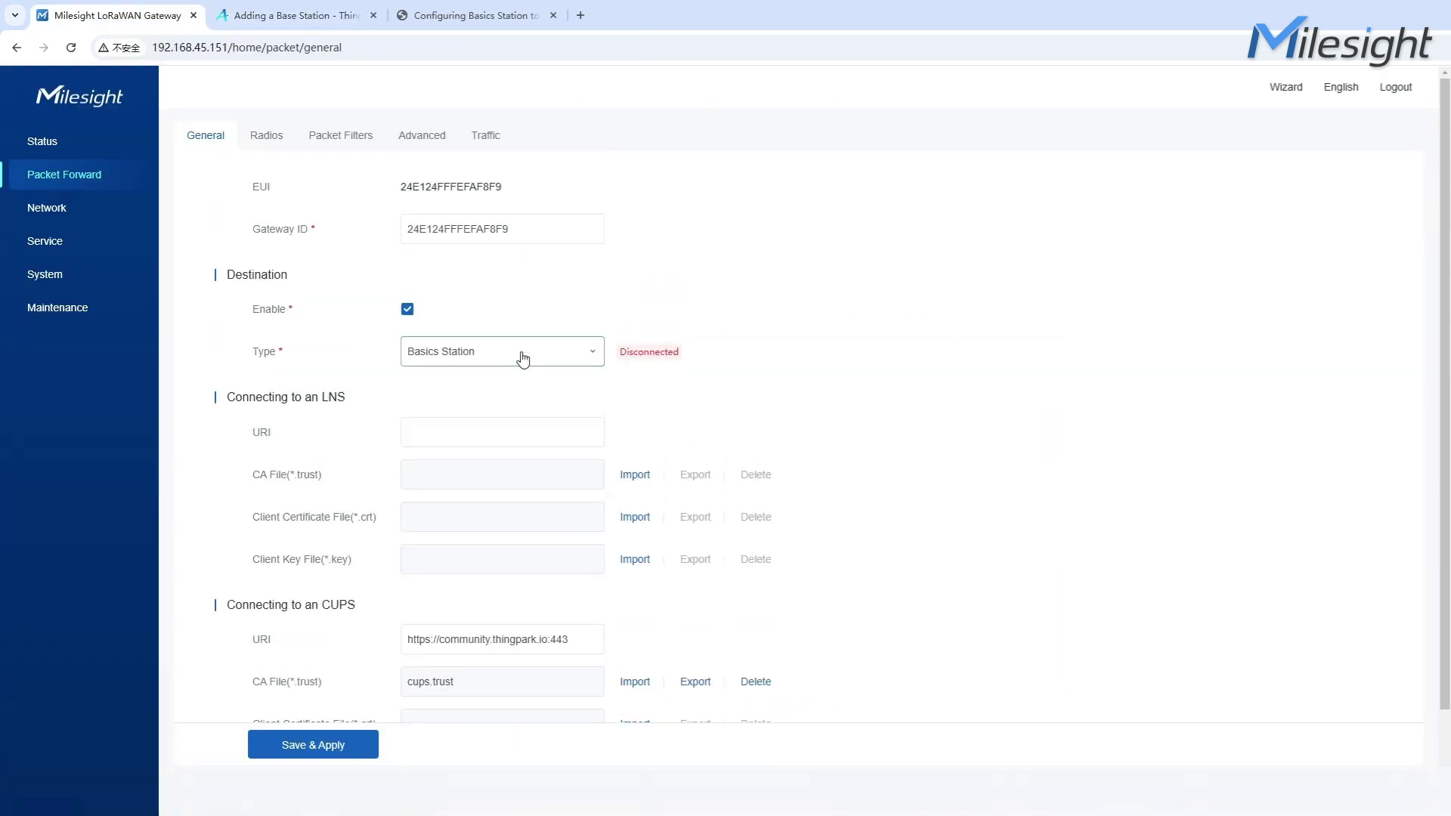
pyautogui.moveTo(505, 188); pyautogui.dragTo(427, 188)
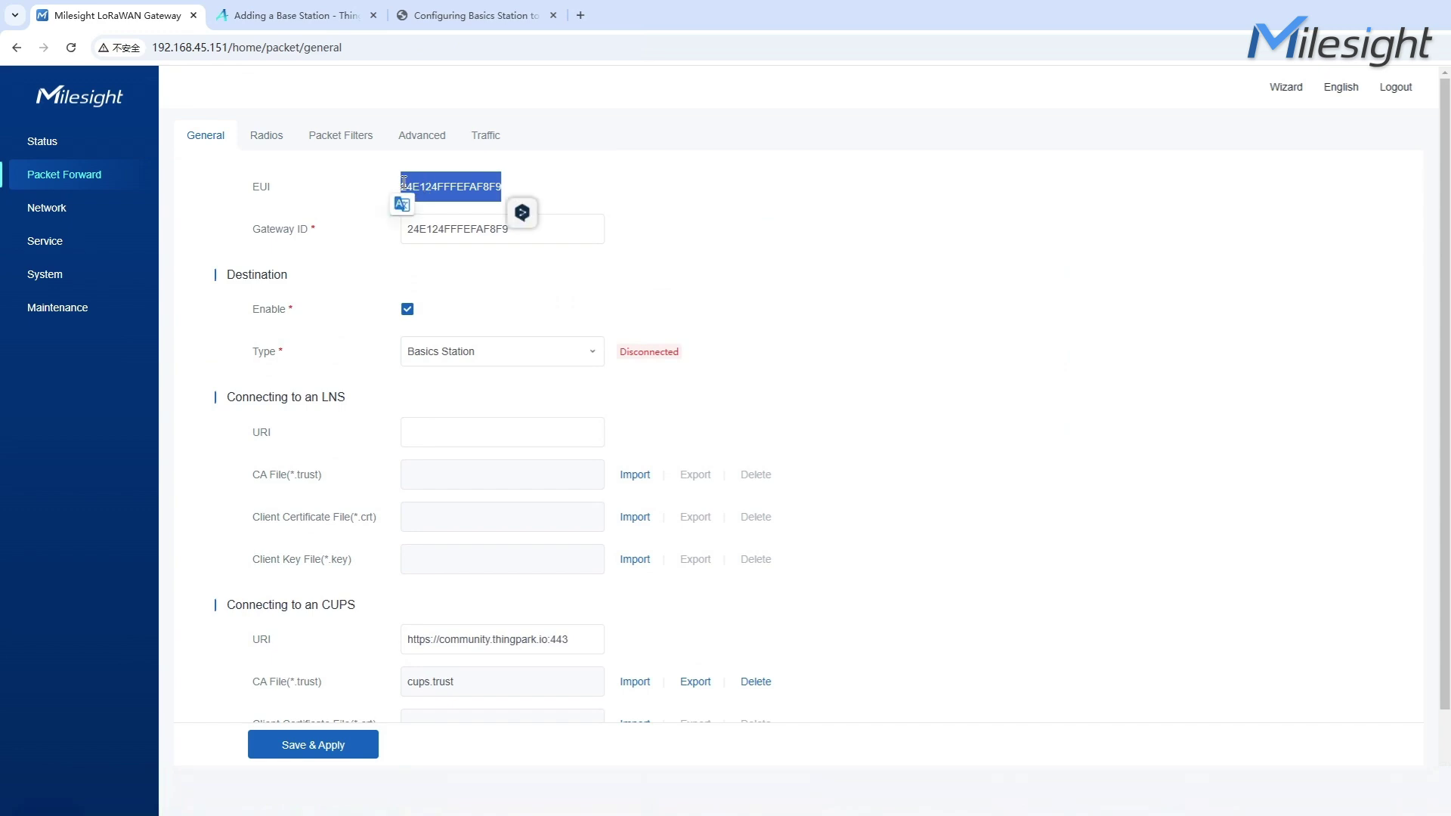
pyautogui.click(295, 16)
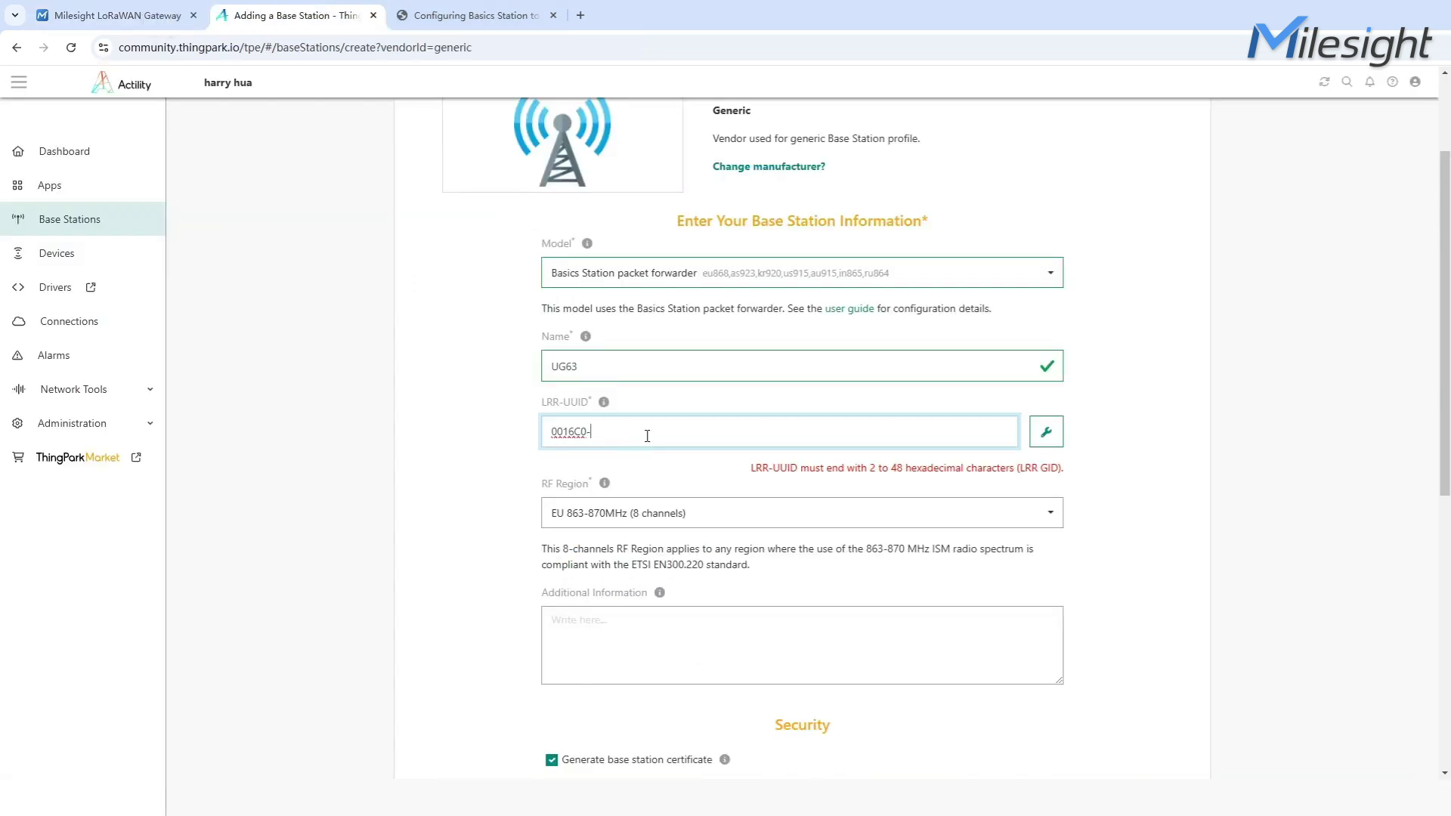
pyautogui.write('24E124FFFEFAF8F9')
# Pick the EU 863-870 MHz RF region, set the map position and altitude 2, and submit
pyautogui.scroll(-1, 652, 455)
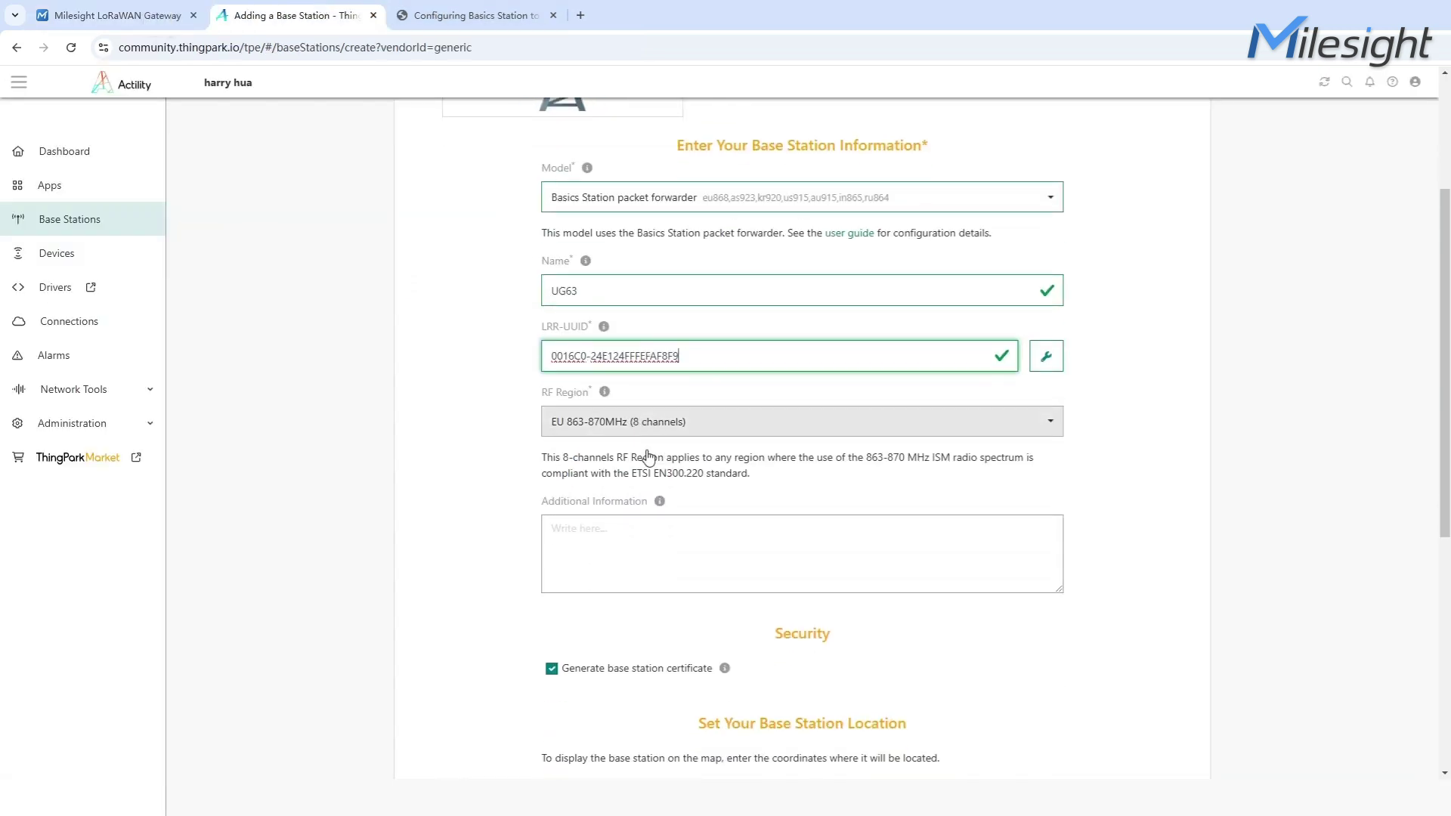
pyautogui.click(647, 422)
pyautogui.scroll(-10, 755, 552)
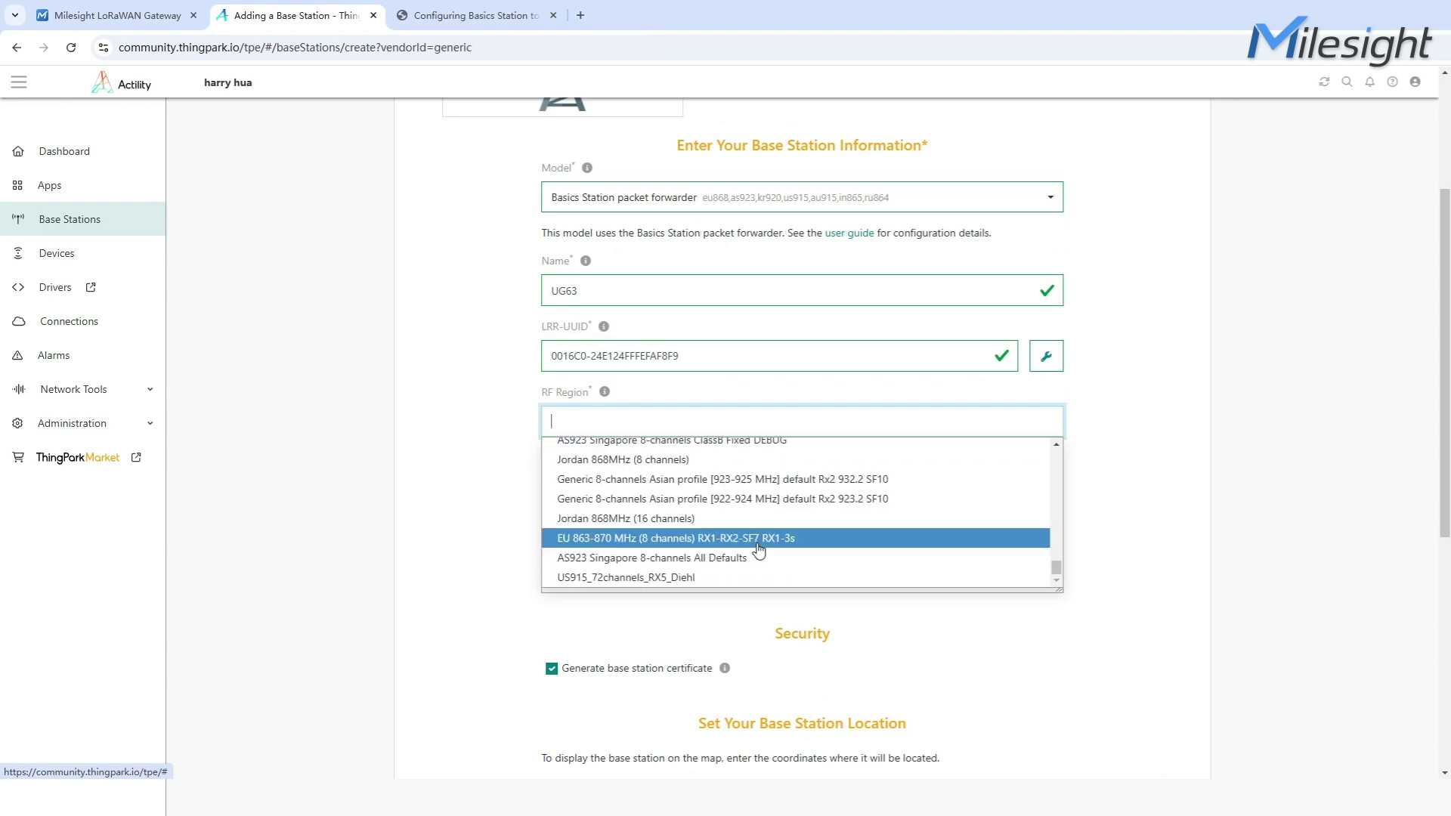
pyautogui.click(758, 541)
pyautogui.scroll(-6, 503, 566)
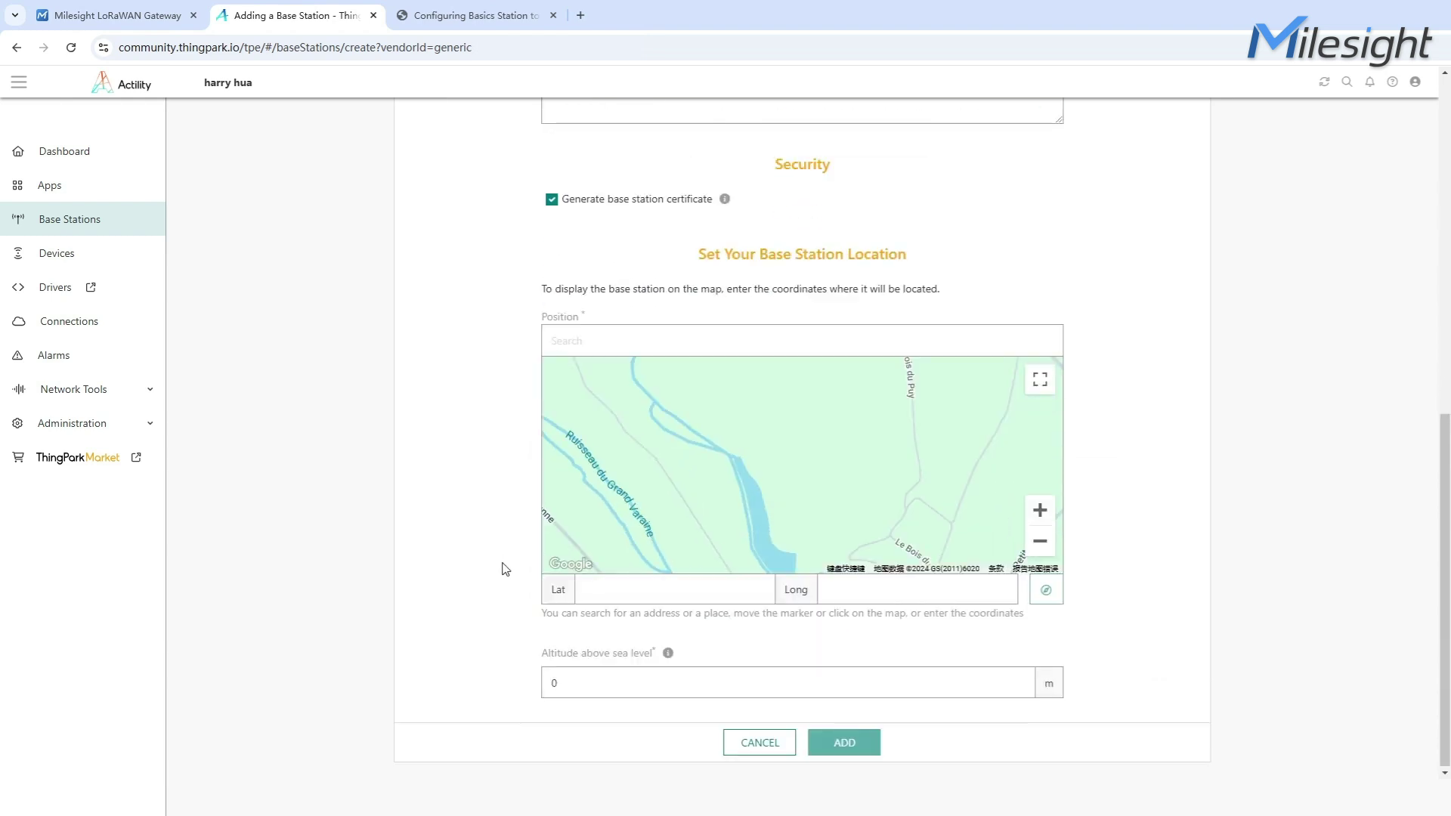
pyautogui.moveTo(614, 514); pyautogui.dragTo(708, 492)
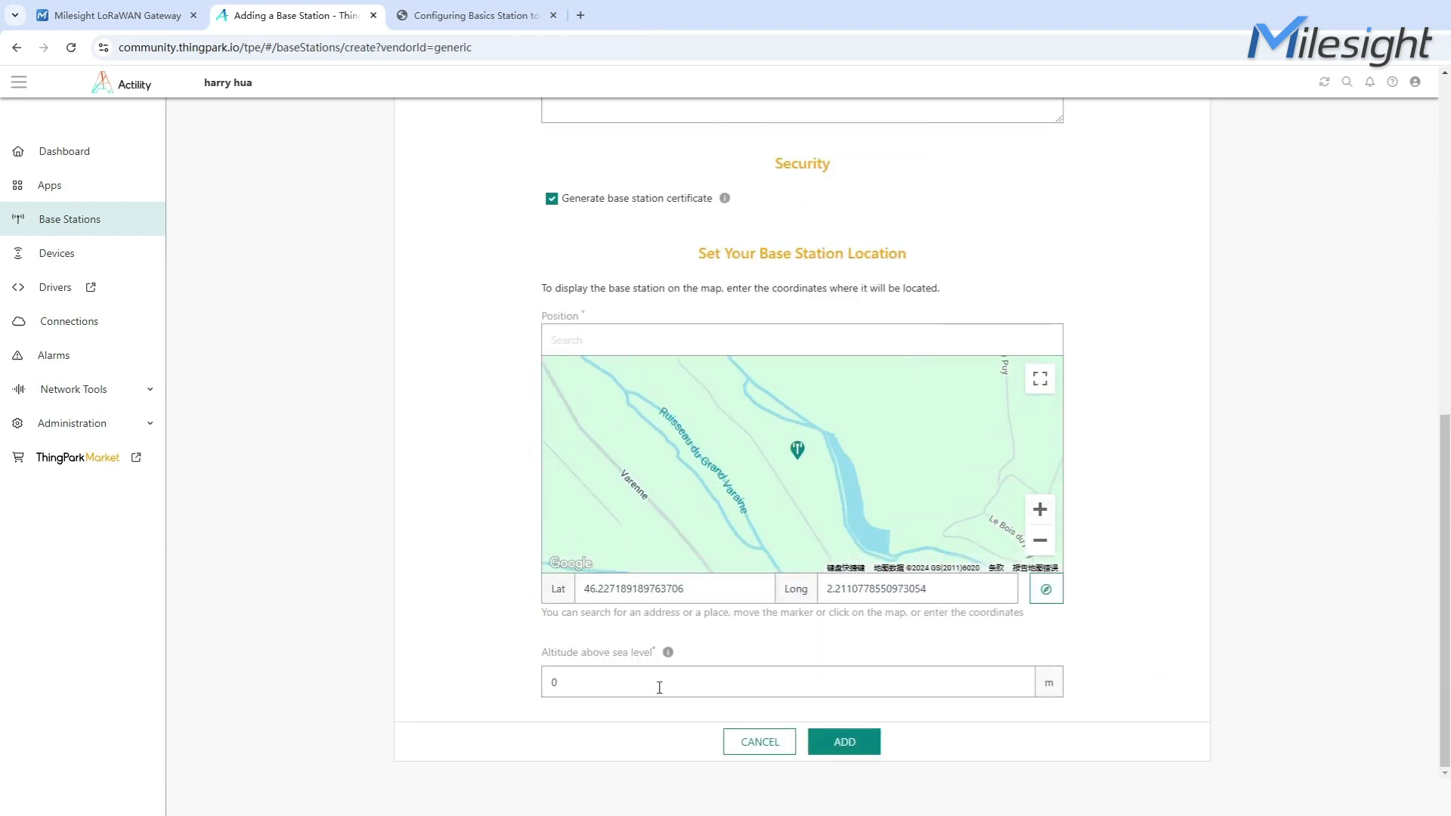
pyautogui.doubleClick(659, 688)
pyautogui.write('2')
pyautogui.click(828, 742)
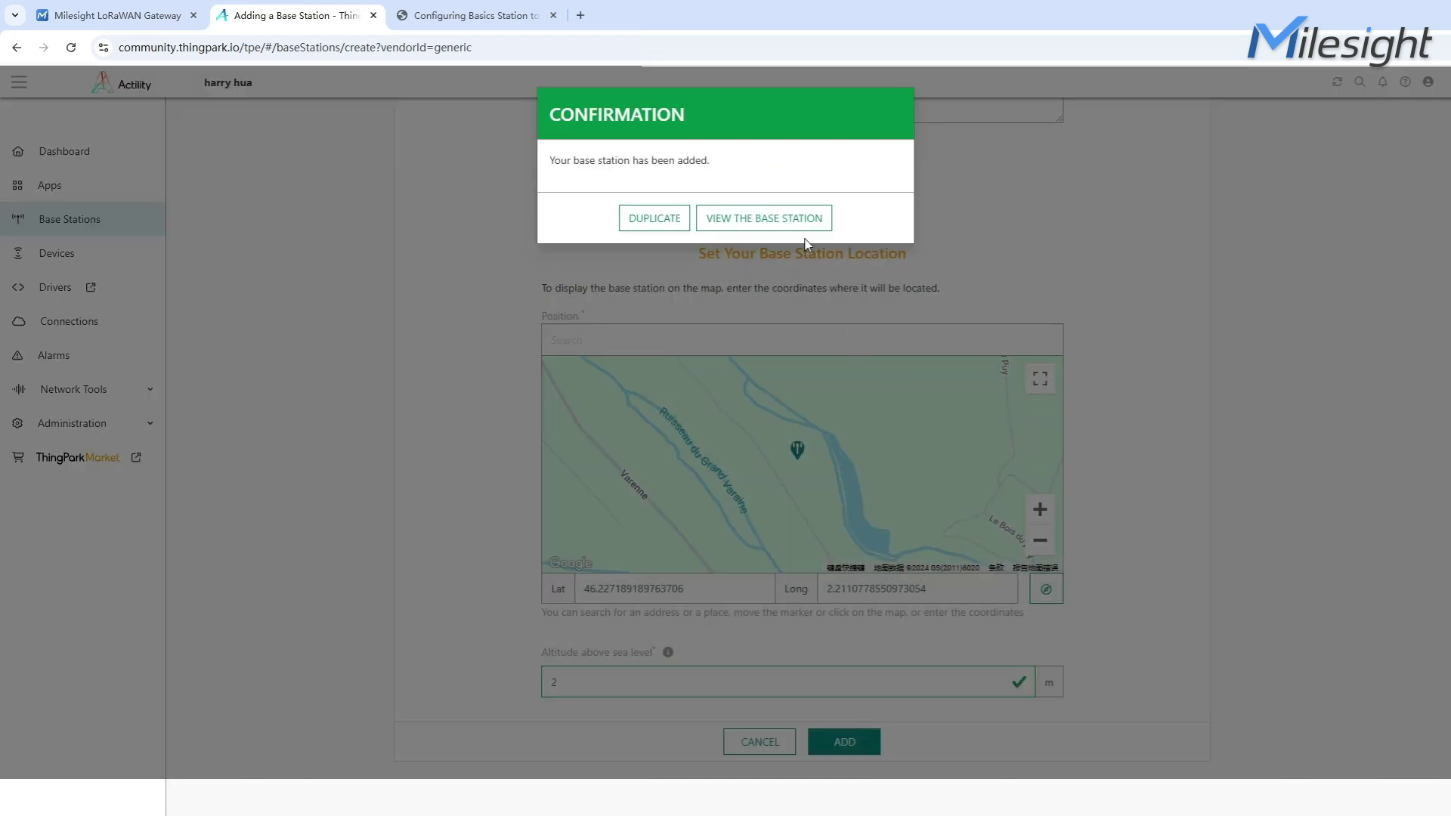
# Open the newly created UG63 base station's page
pyautogui.click(806, 227)
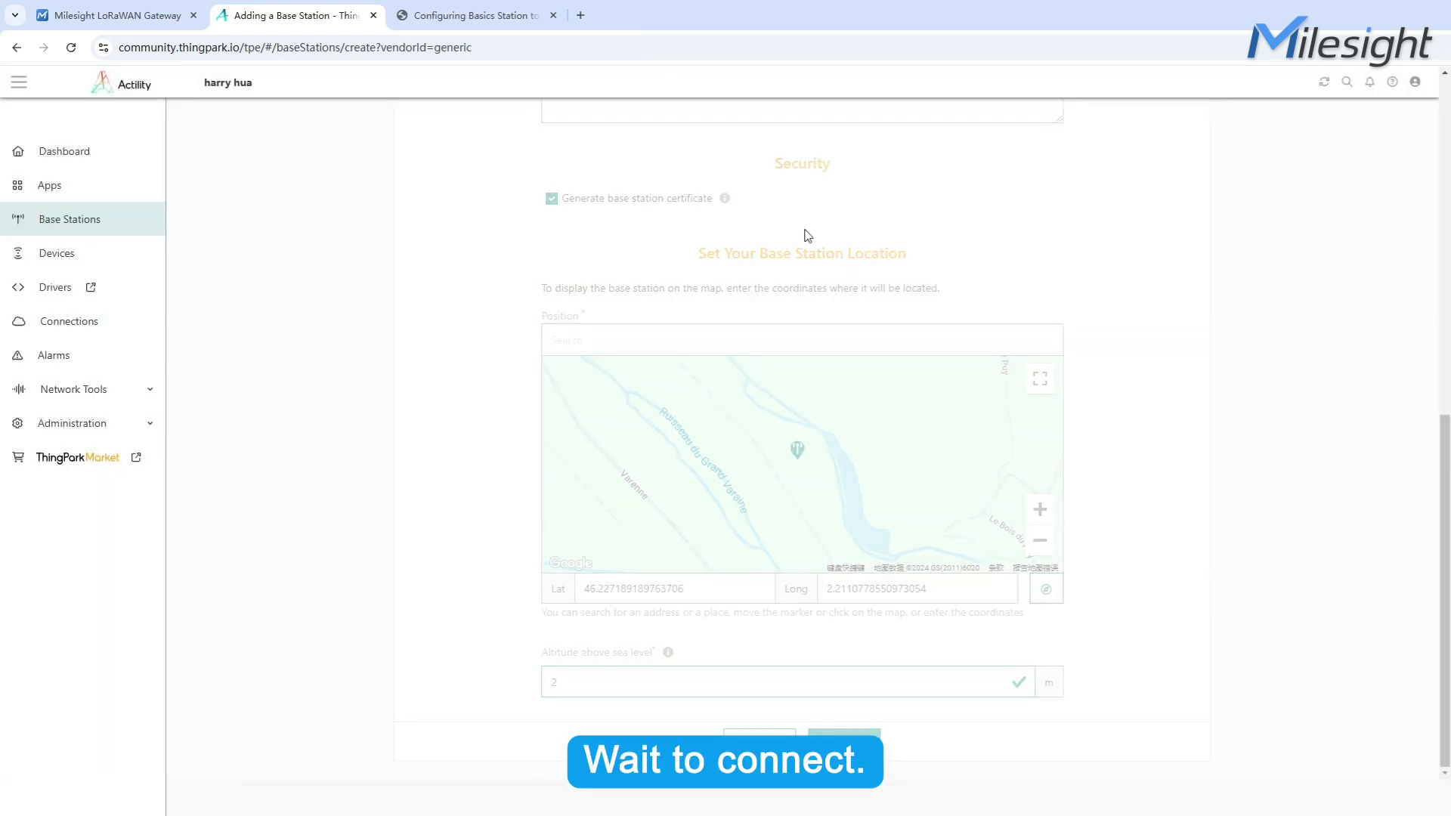